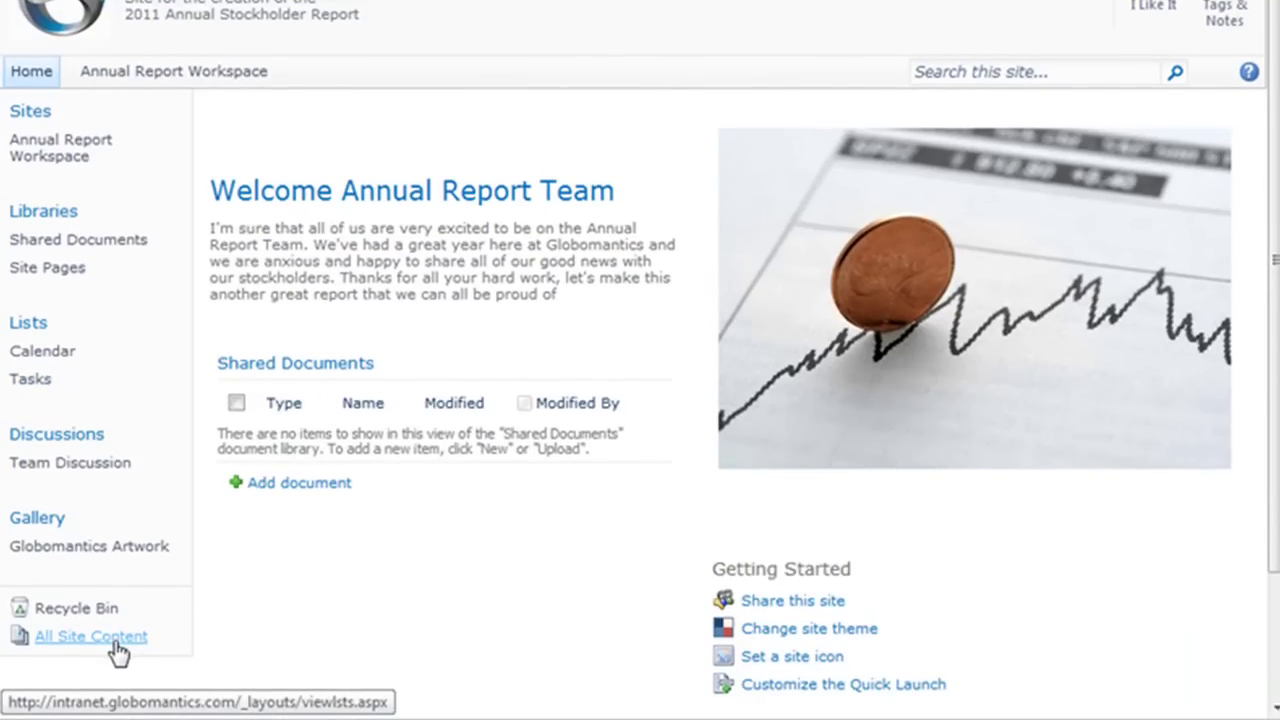
# Browse All Site Content and filter it to the lists: Announcements, Calendar, Links and Tasks.
pyautogui.click(115, 644)
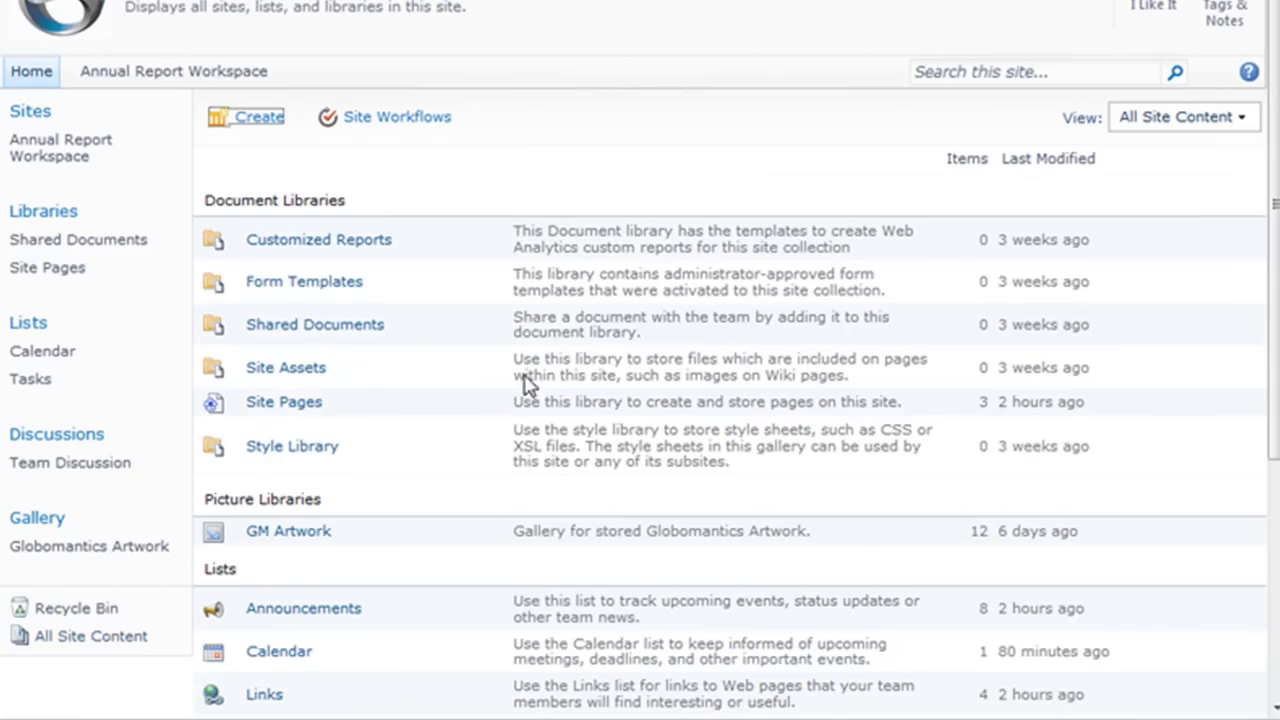
pyautogui.scroll(-3, 526, 380)
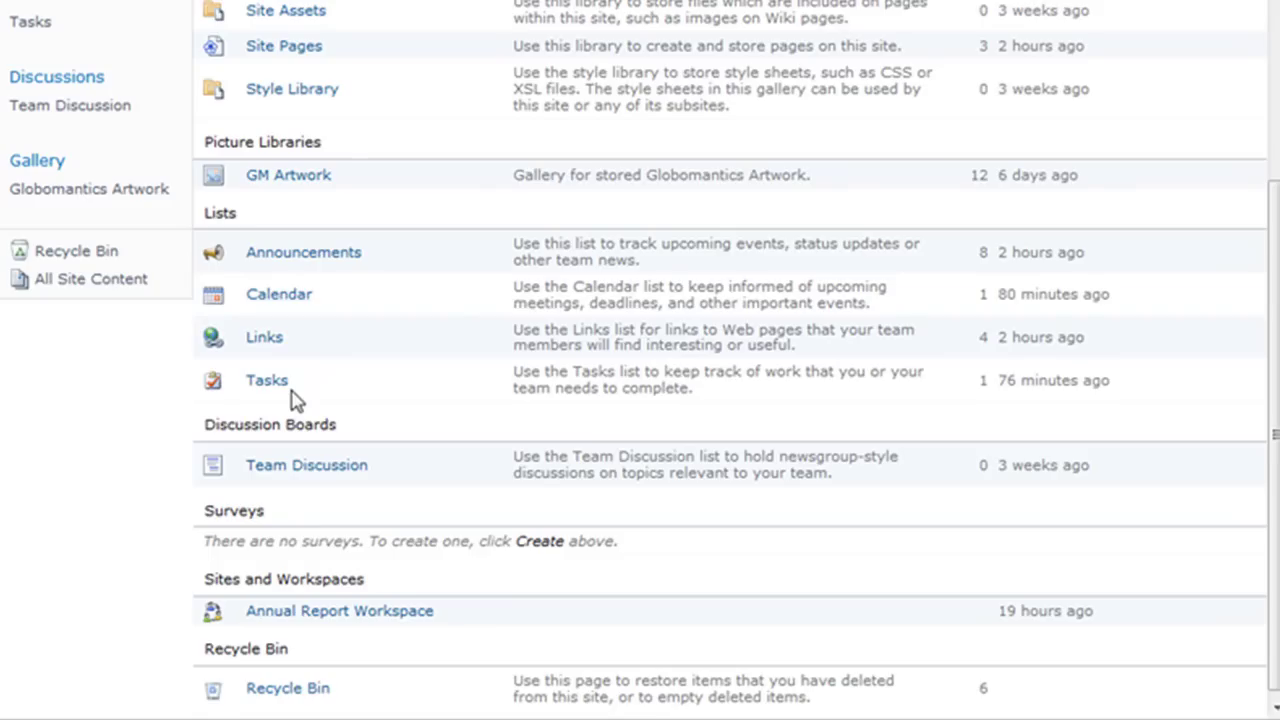
pyautogui.scroll(2, 125, 180)
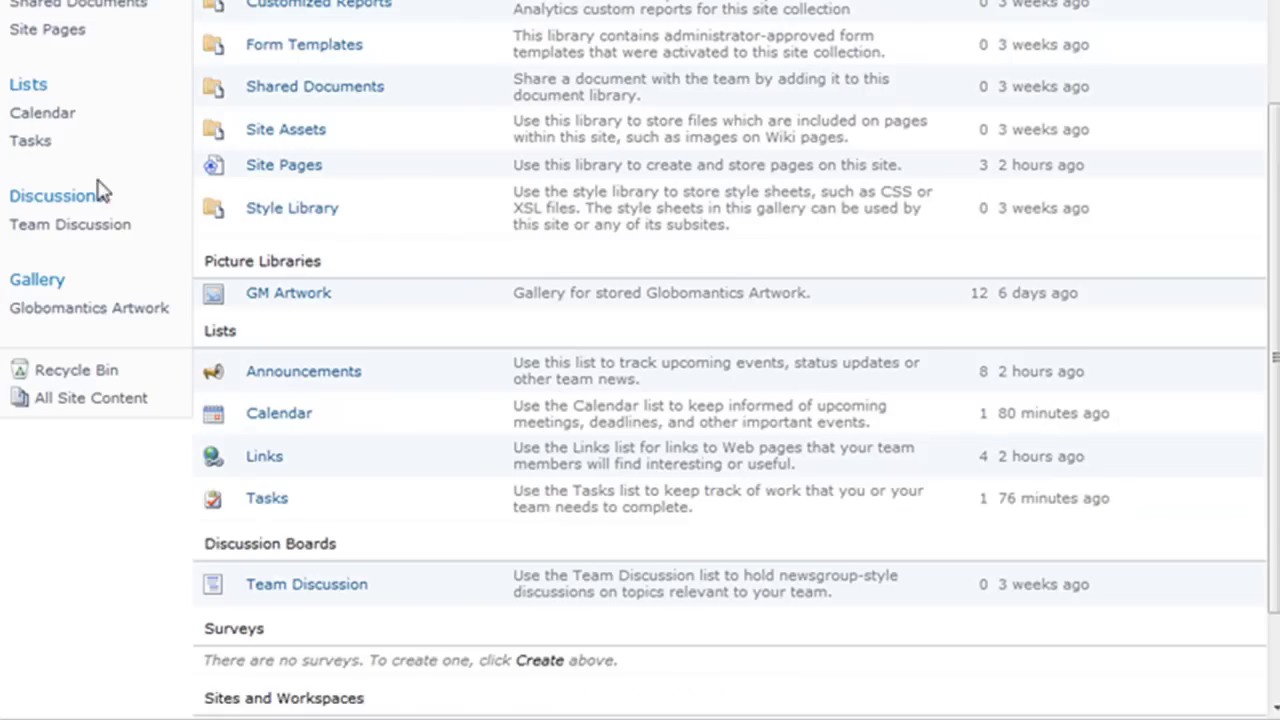
pyautogui.click(31, 92)
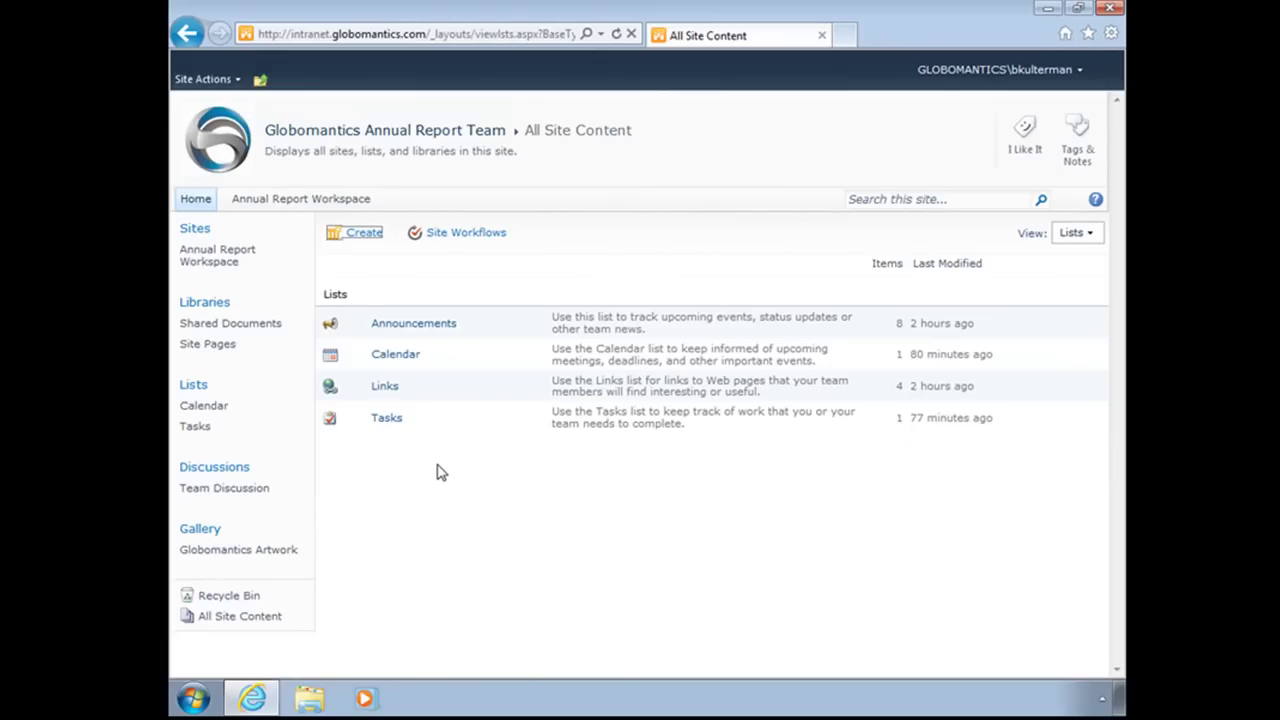
# Open the Announcements list and view the 3rd quarter announcement about documentation due October 15th.
pyautogui.click(427, 331)
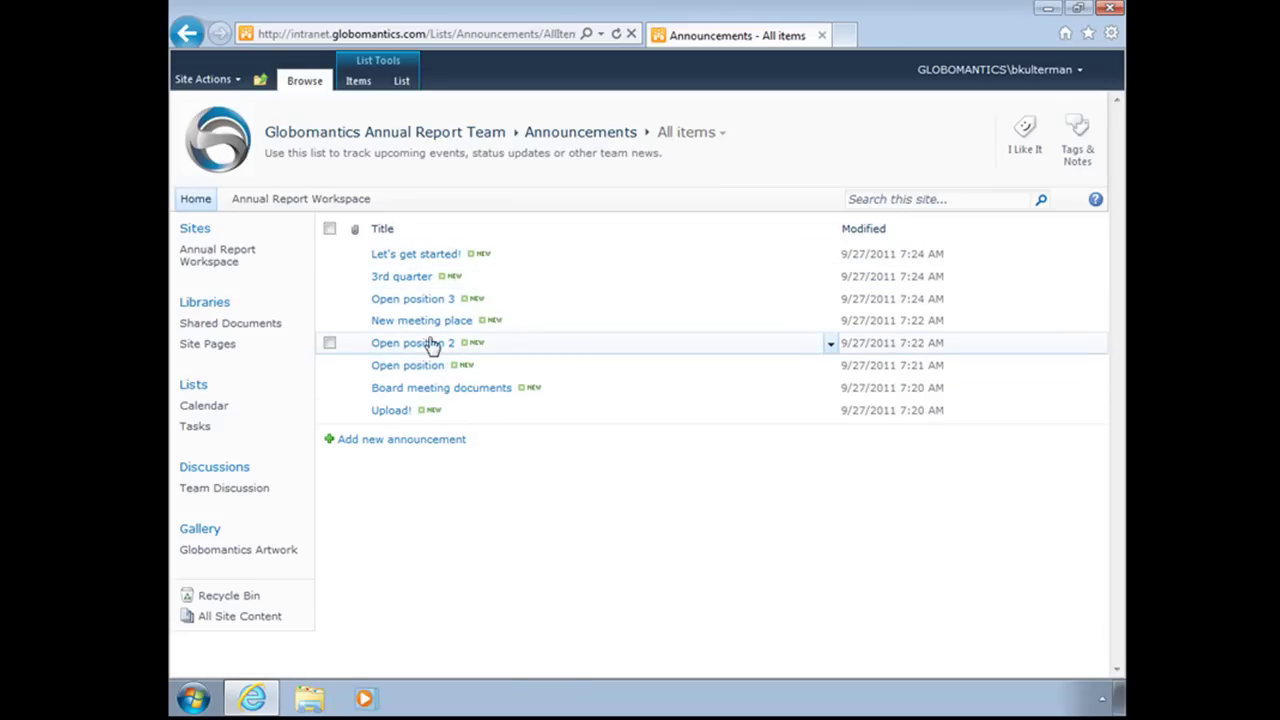
pyautogui.click(420, 279)
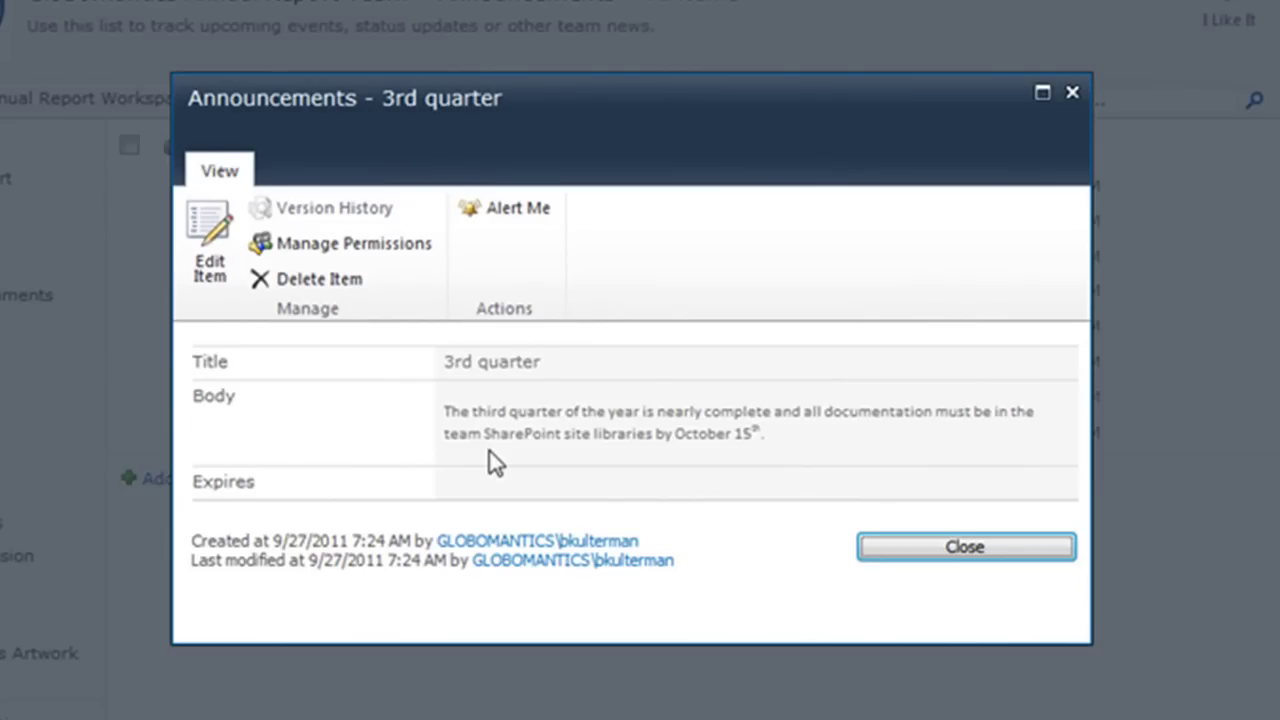
# Close the 3rd quarter details and return through Lists to the eight-item Announcements list.
pyautogui.click(899, 552)
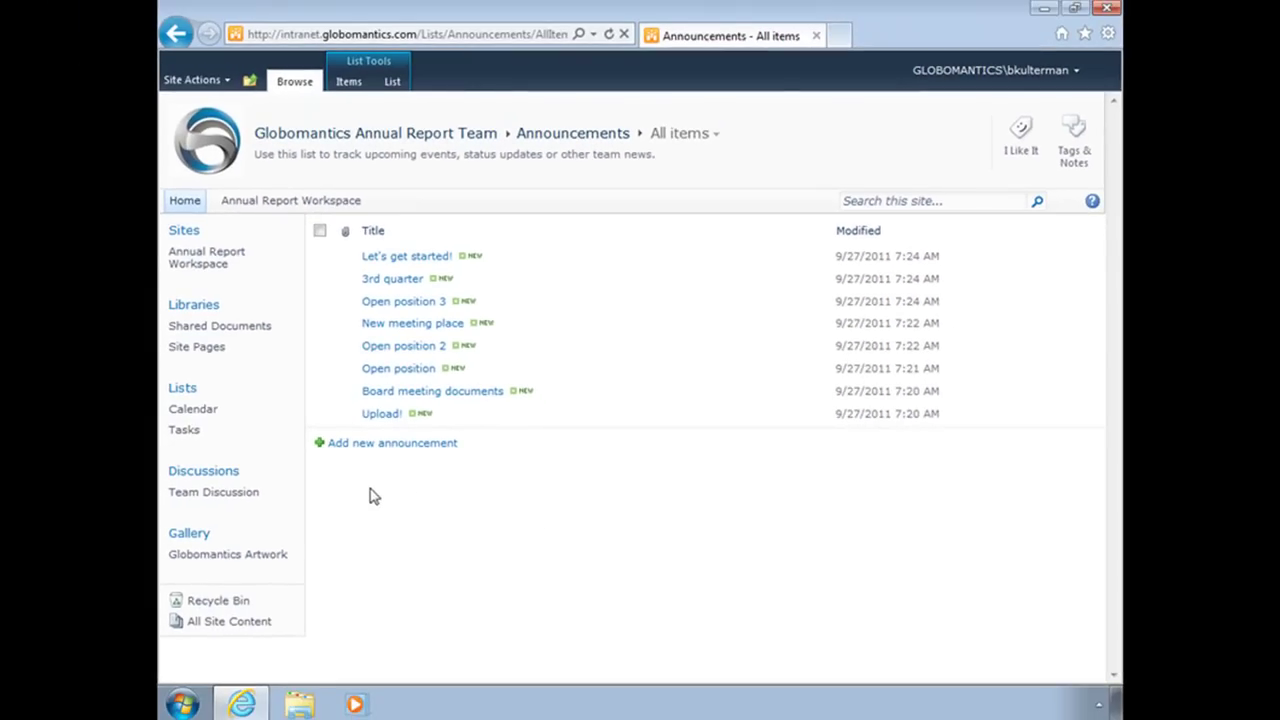
pyautogui.click(183, 389)
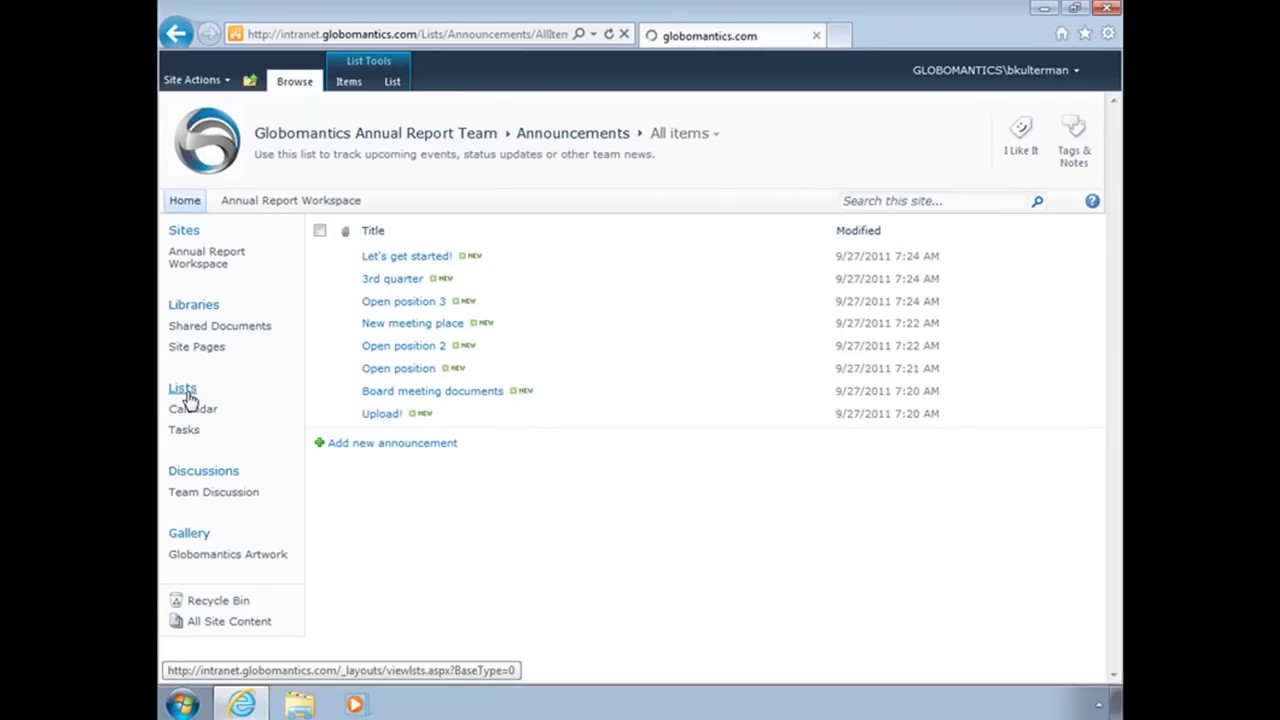
pyautogui.click(402, 329)
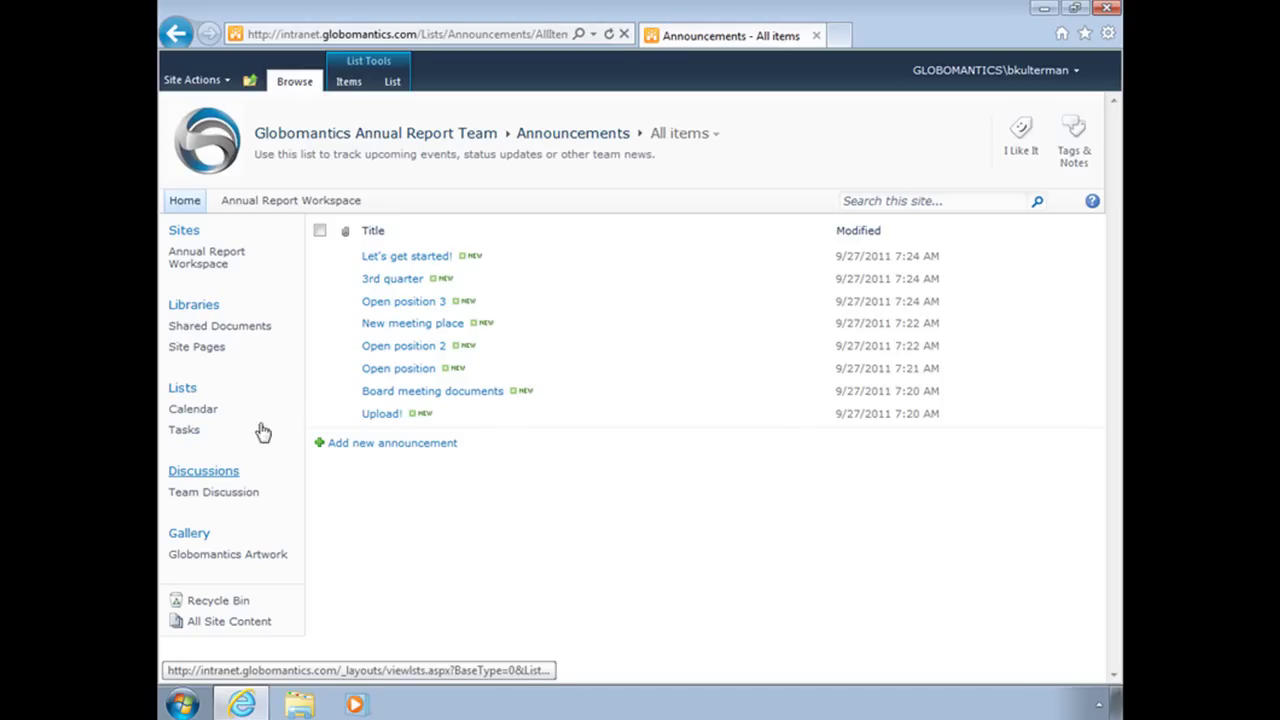
# Create a Meeting Time Change announcement about the 2:00pm move, expiring October 4, 2011.
pyautogui.click(398, 446)
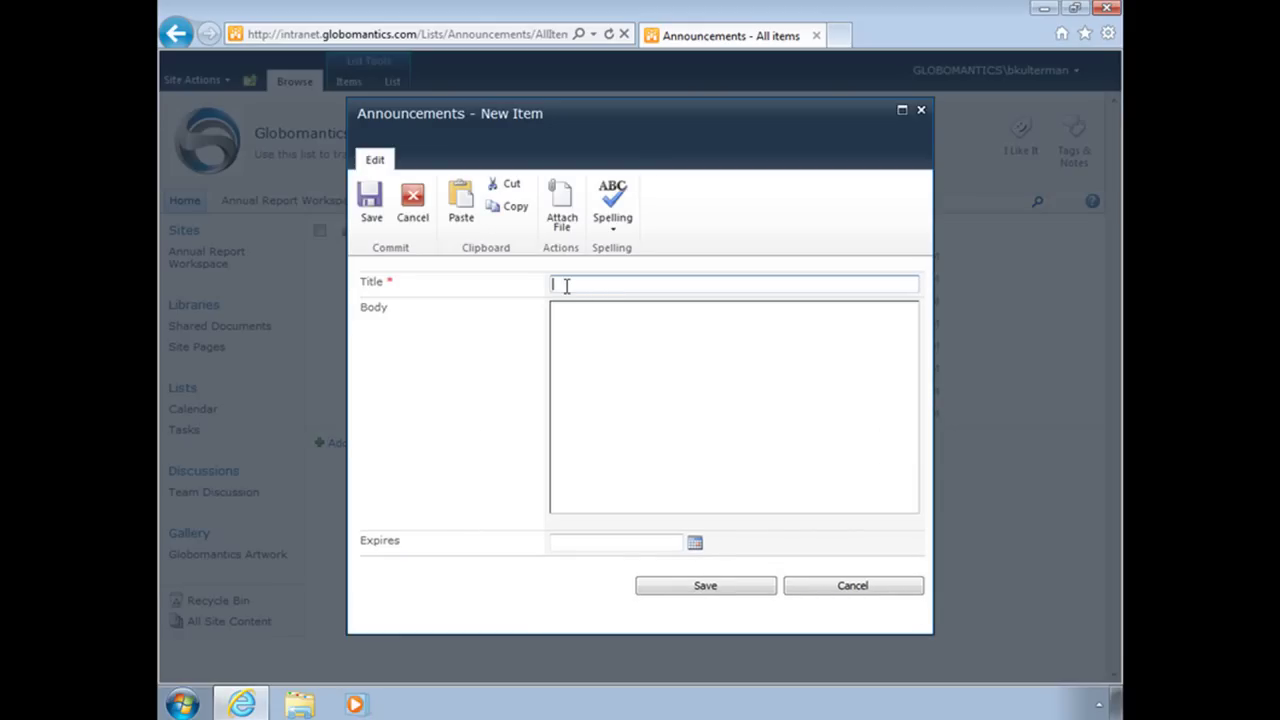
pyautogui.click(600, 329)
pyautogui.click(586, 286)
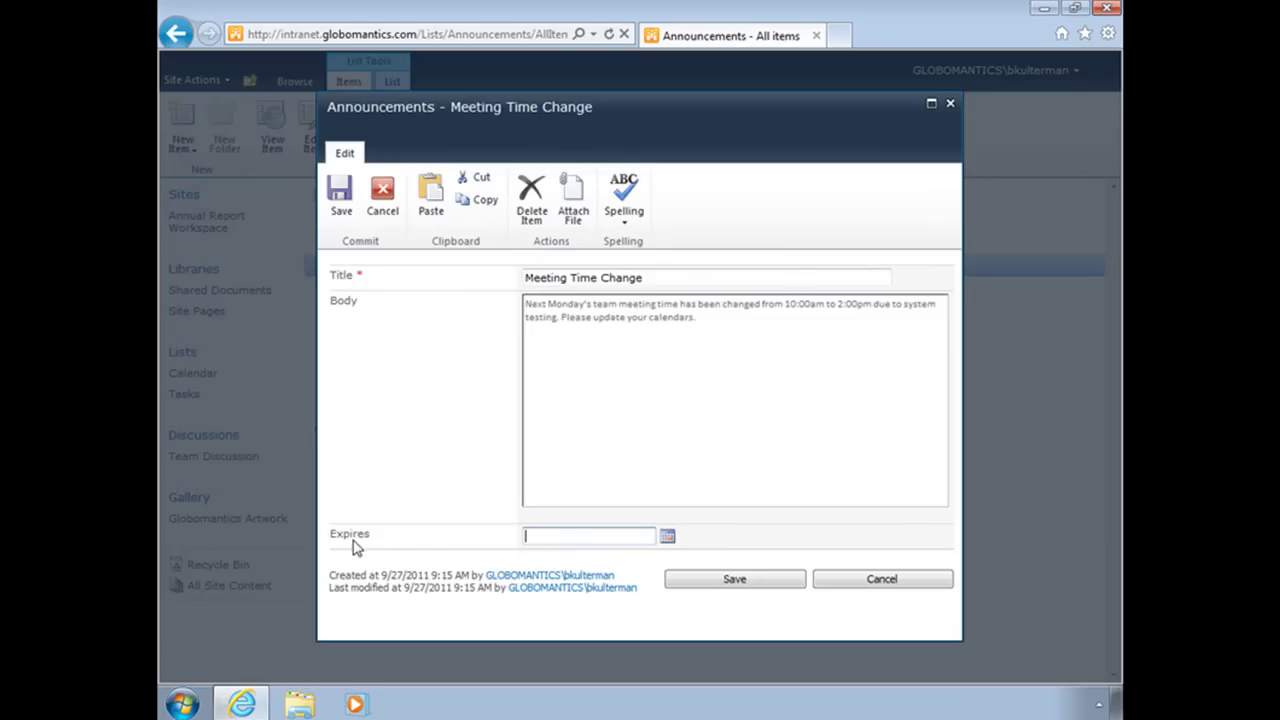
pyautogui.click(668, 539)
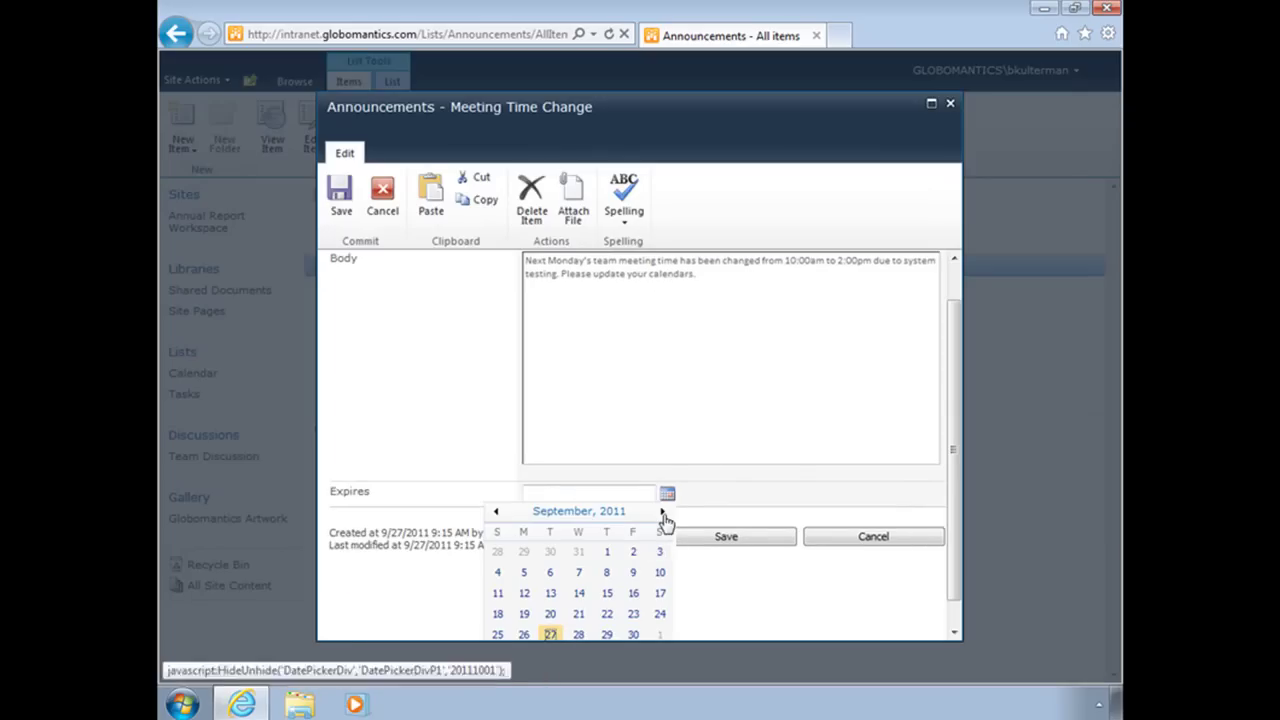
pyautogui.click(663, 513)
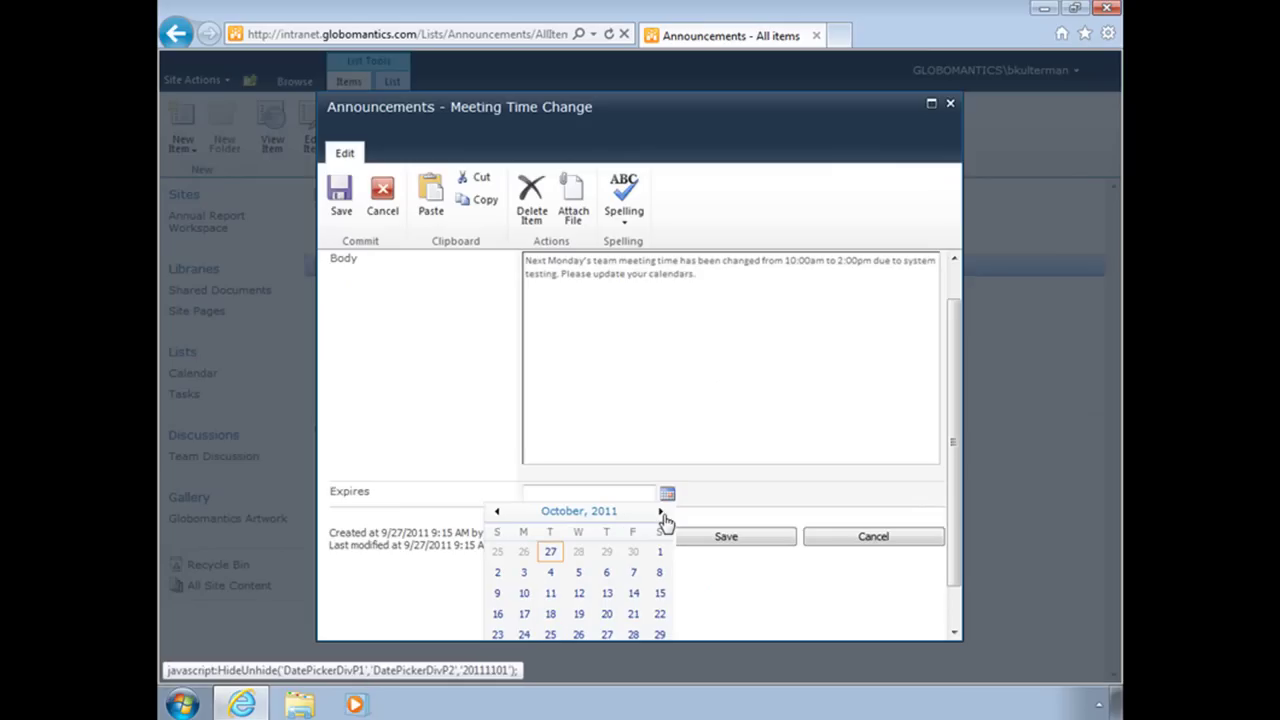
pyautogui.click(550, 574)
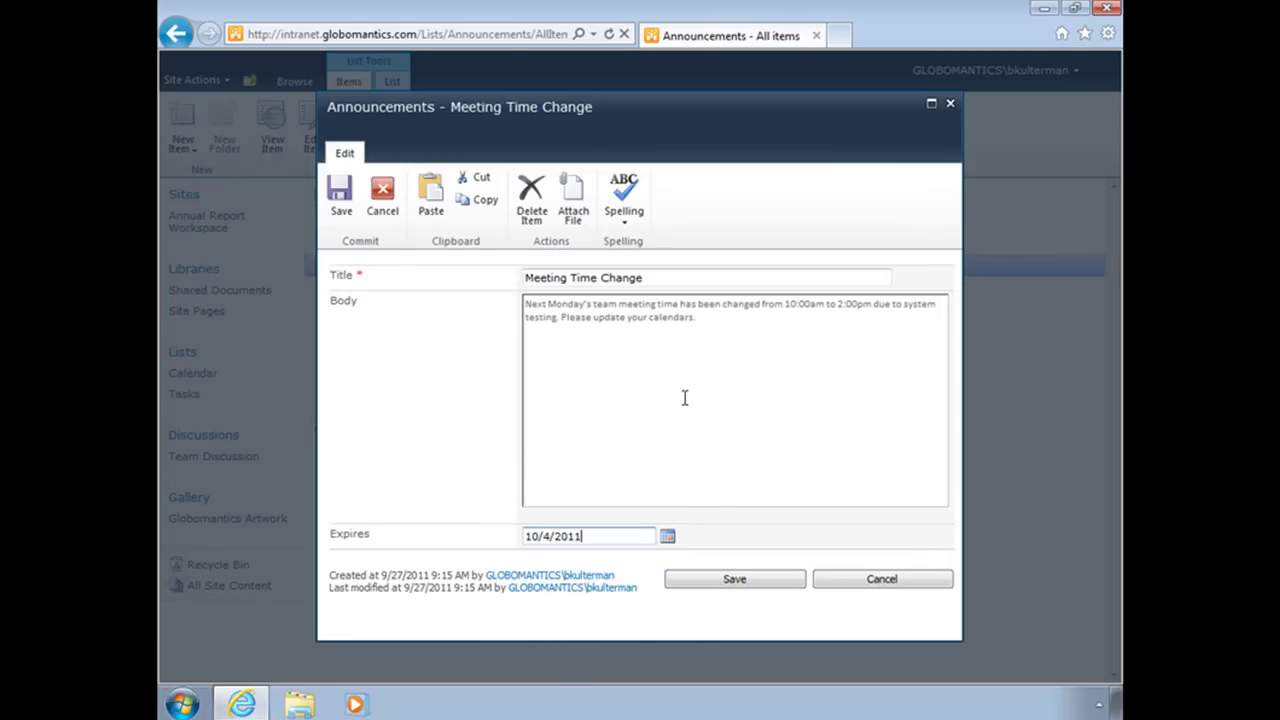
# Set the Meeting Time Change body text to 12pt and save the announcement.
pyautogui.click(698, 328)
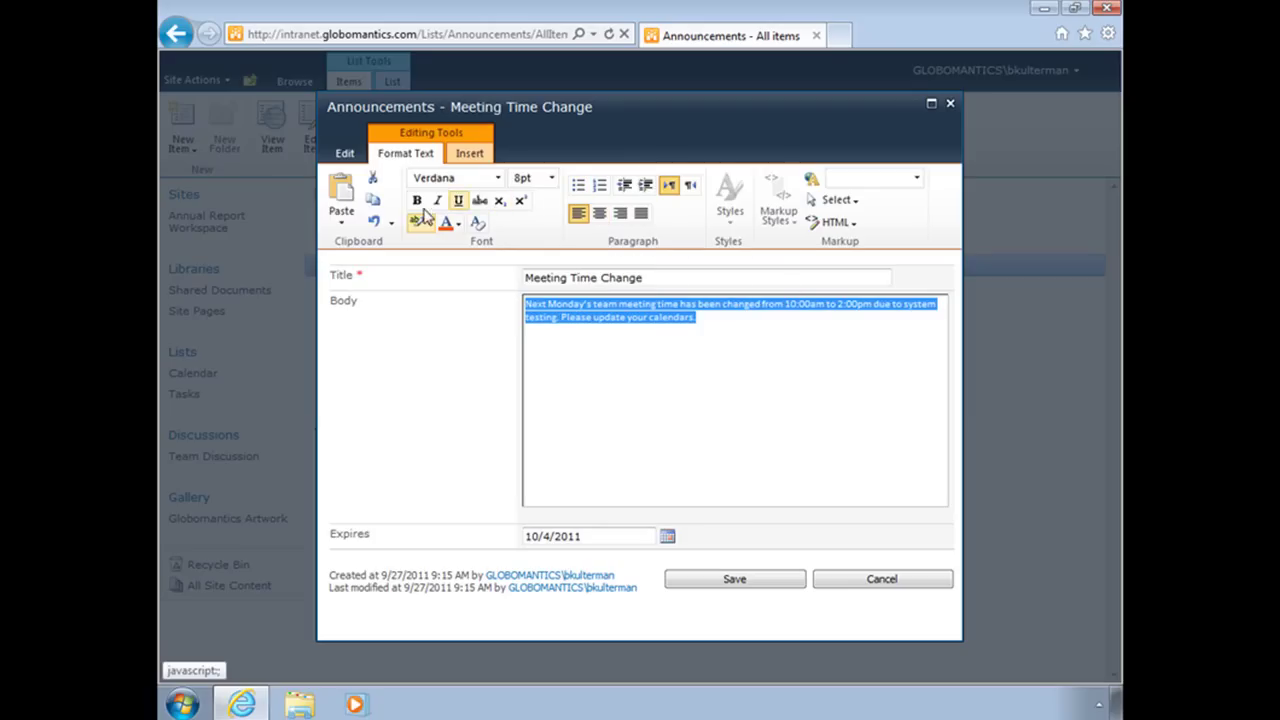
pyautogui.click(551, 178)
pyautogui.click(525, 262)
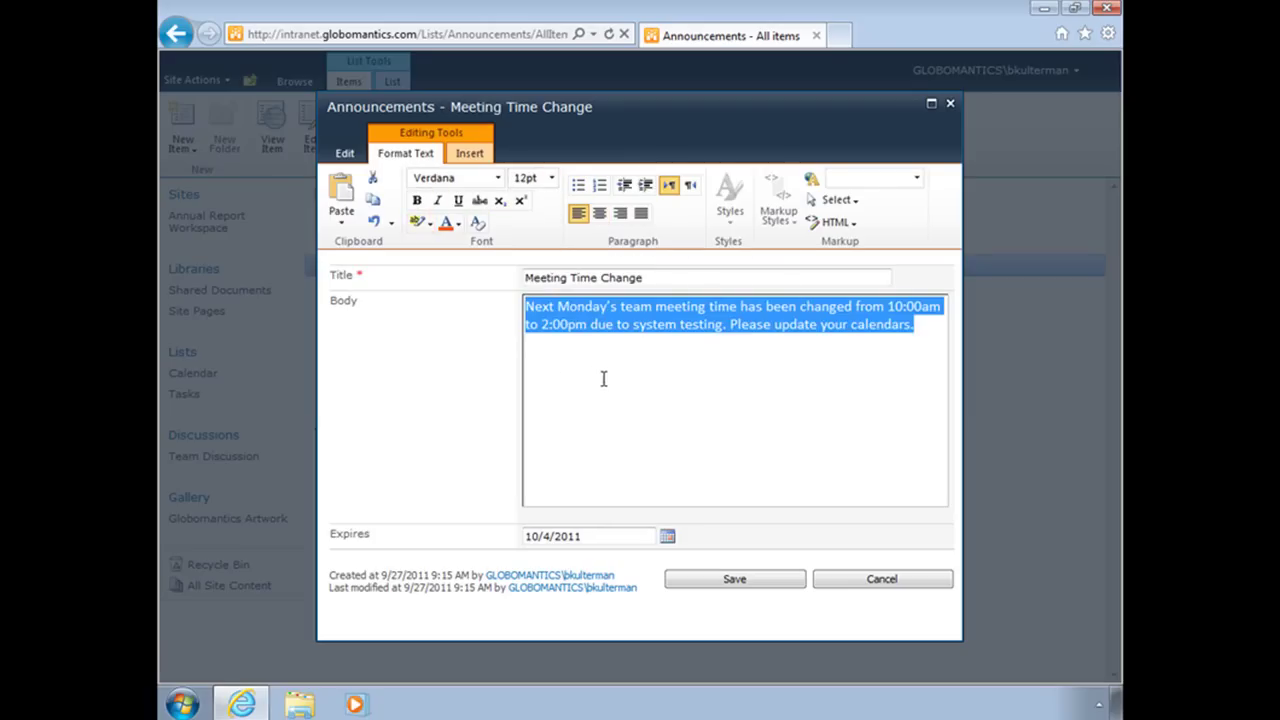
pyautogui.click(752, 588)
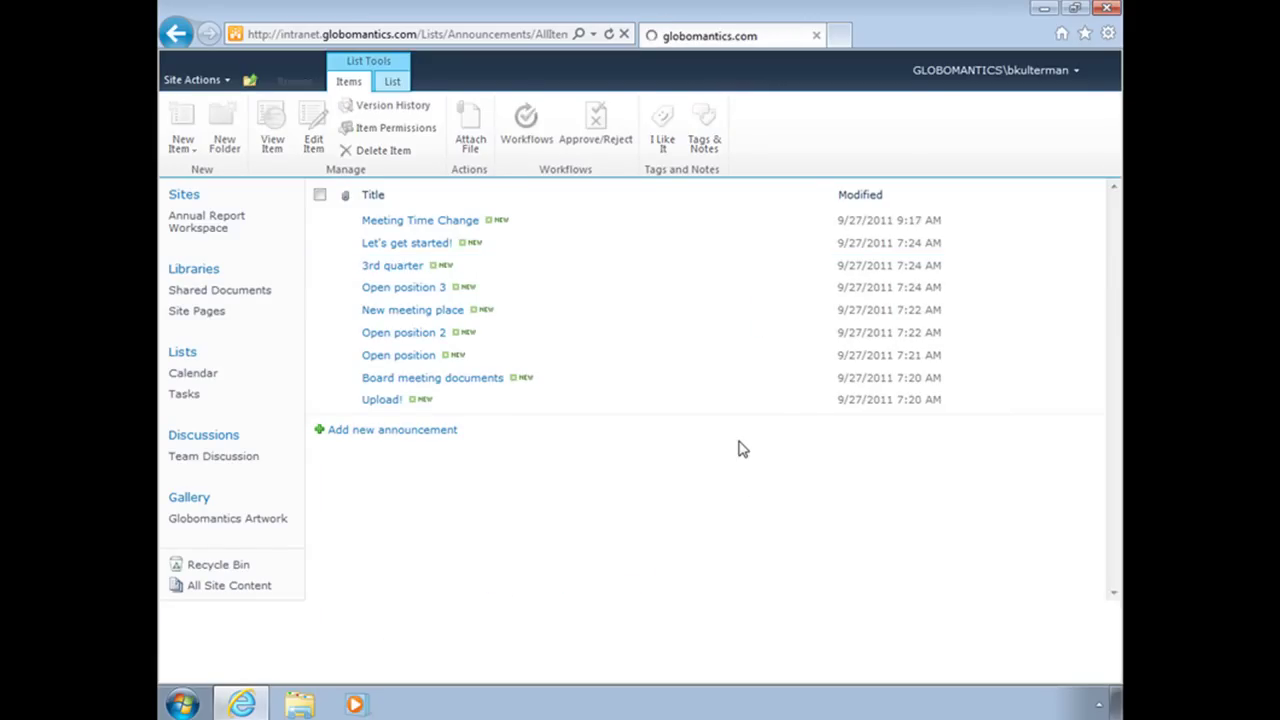
pyautogui.click(456, 221)
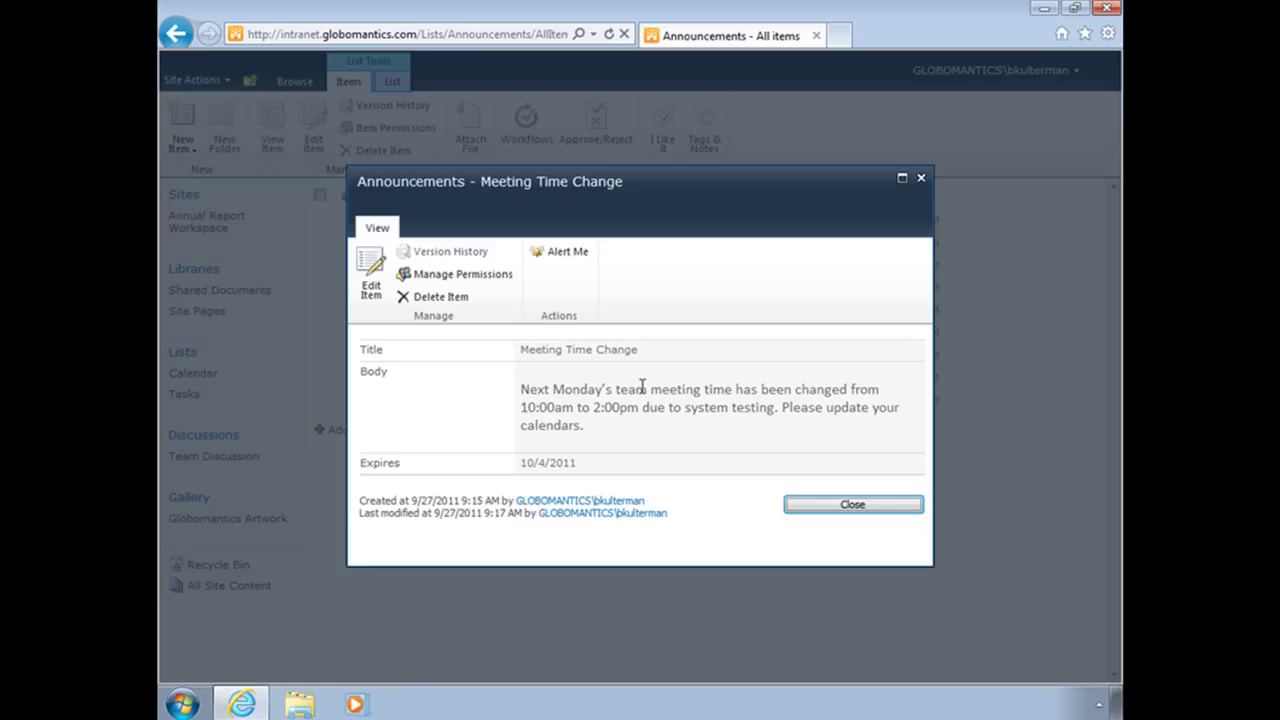
pyautogui.click(370, 270)
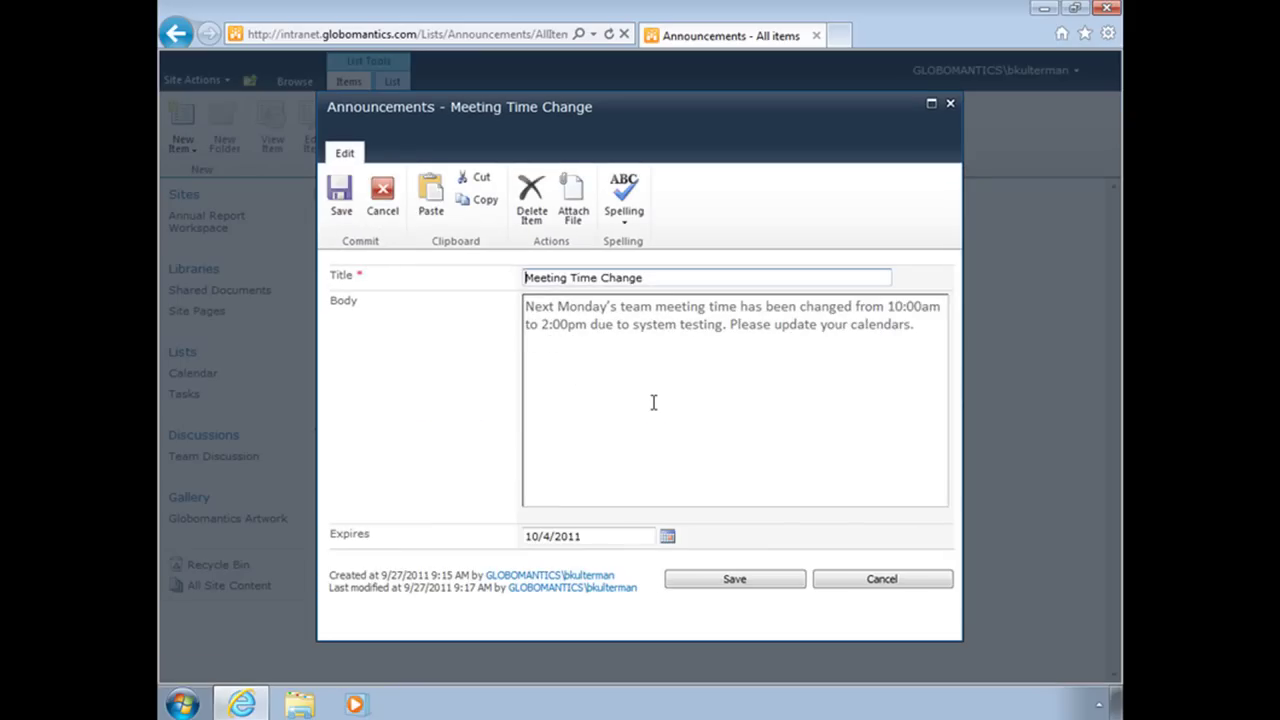
pyautogui.click(845, 583)
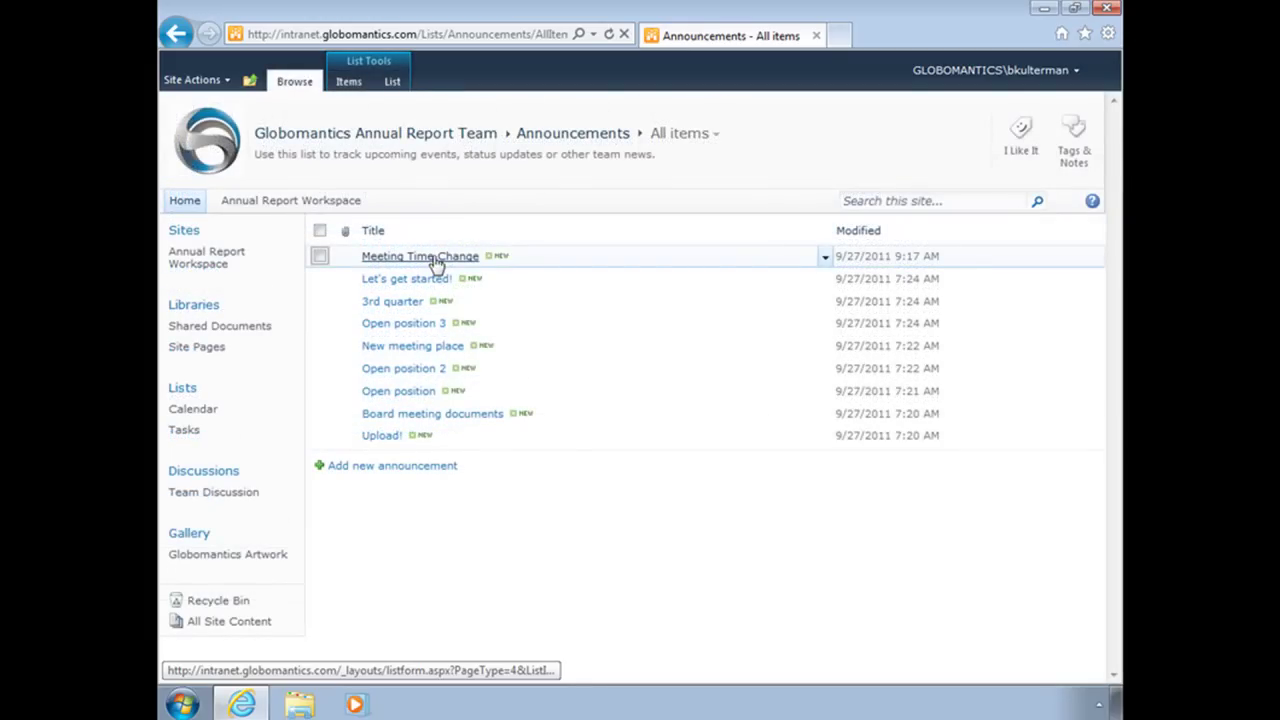
pyautogui.click(825, 259)
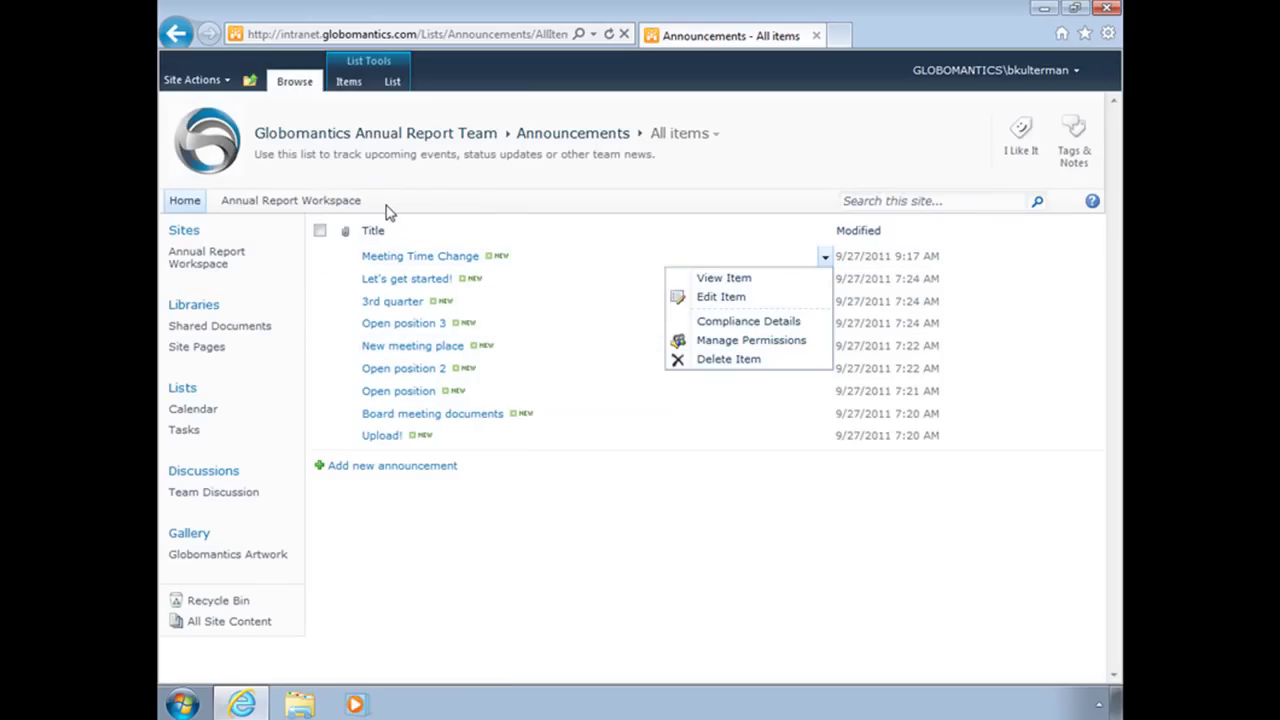
pyautogui.click(345, 88)
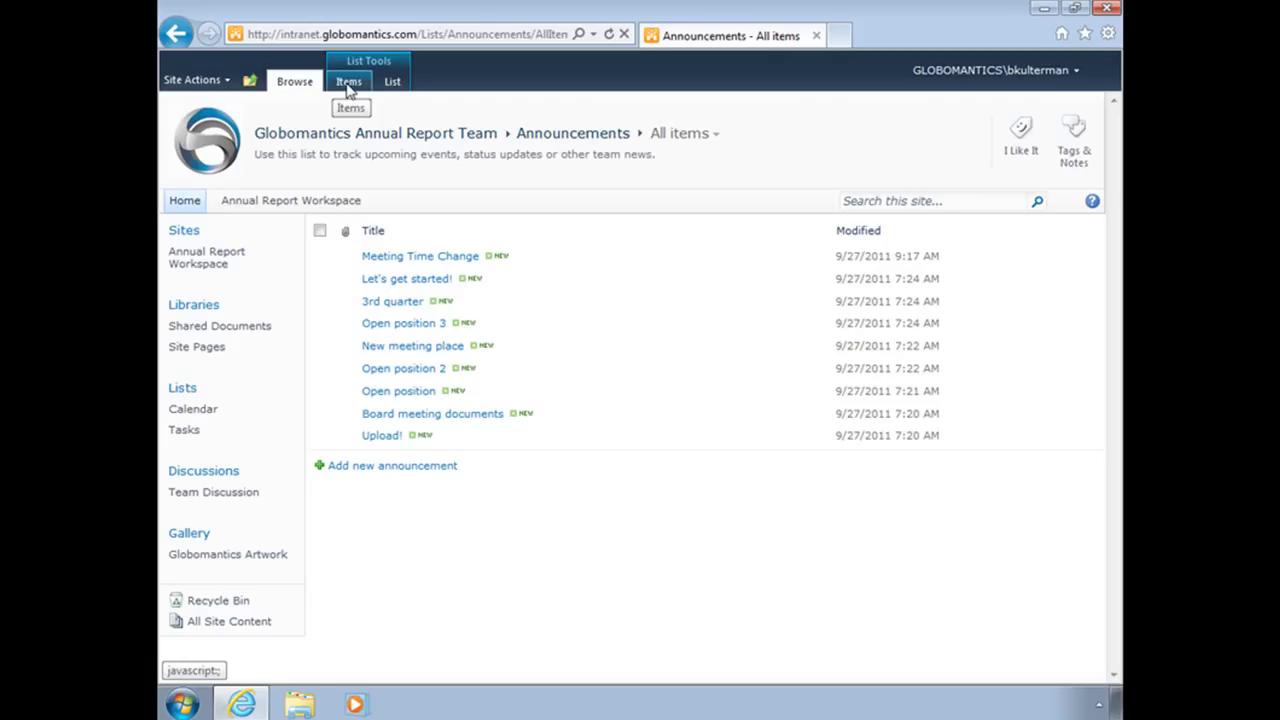
pyautogui.click(349, 84)
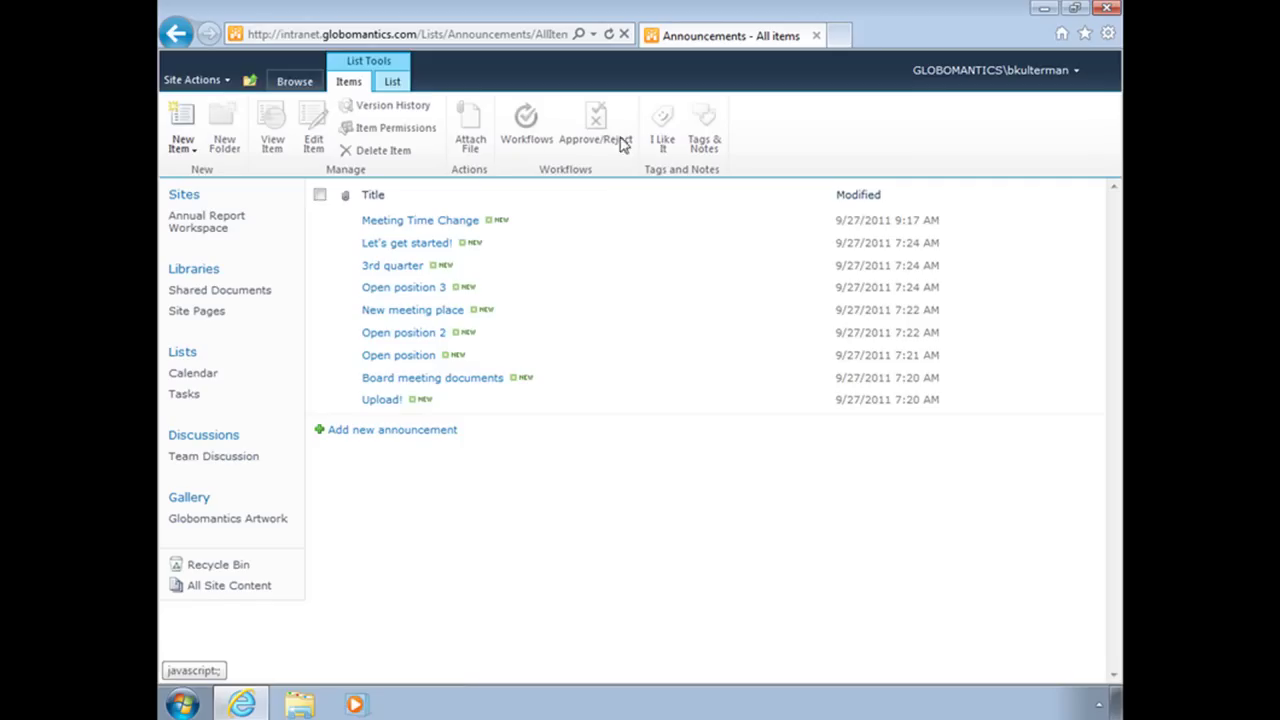
pyautogui.click(319, 222)
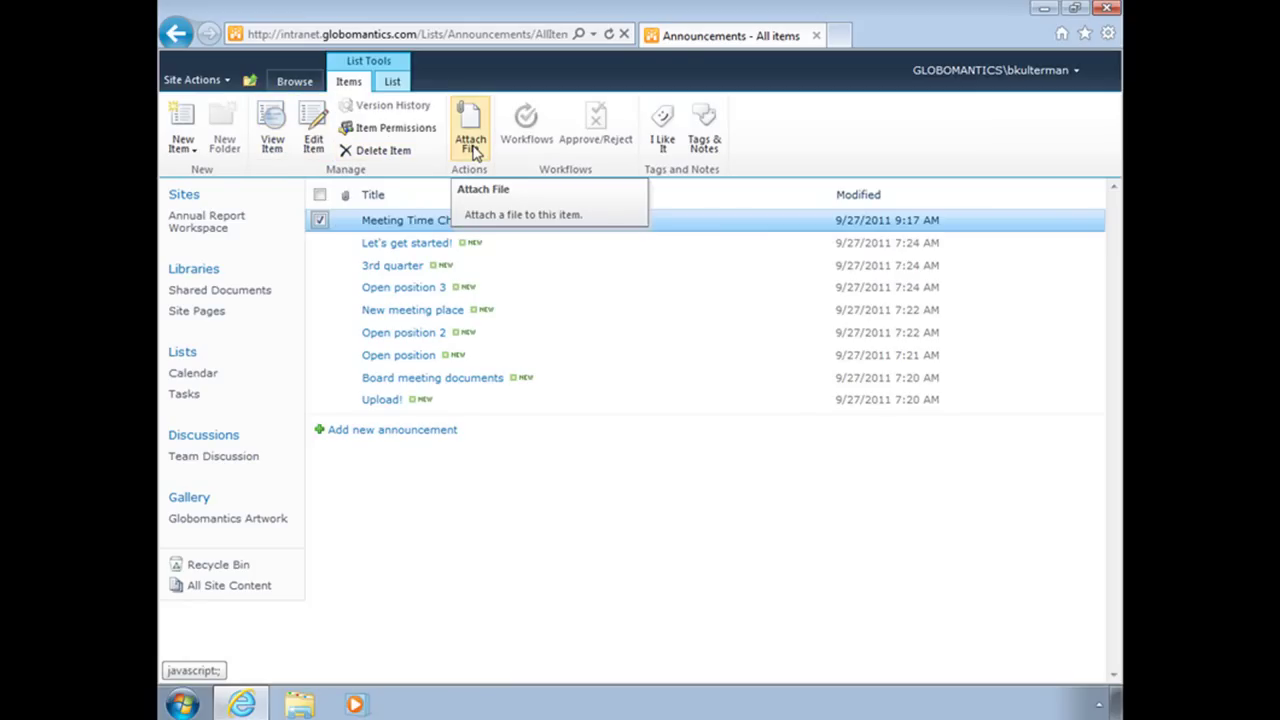
pyautogui.click(393, 82)
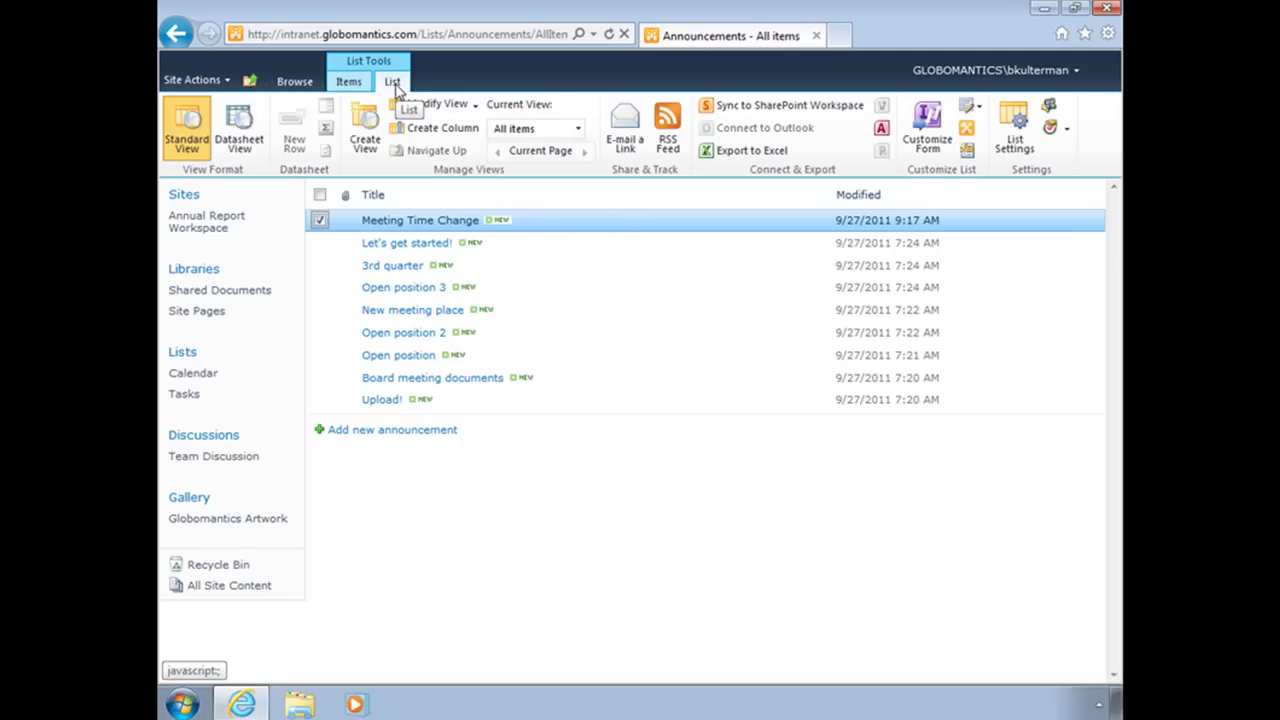
pyautogui.click(294, 81)
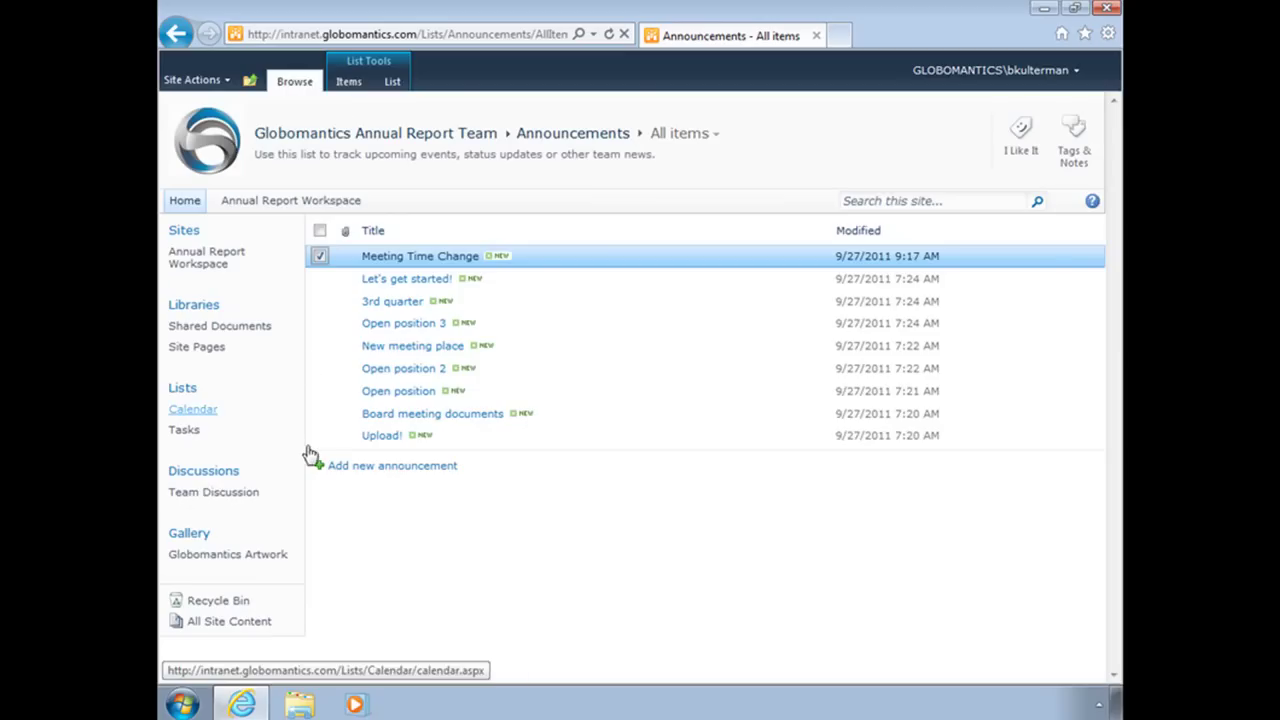
# Open the Calendar list and advance it to October 2011.
pyautogui.click(185, 393)
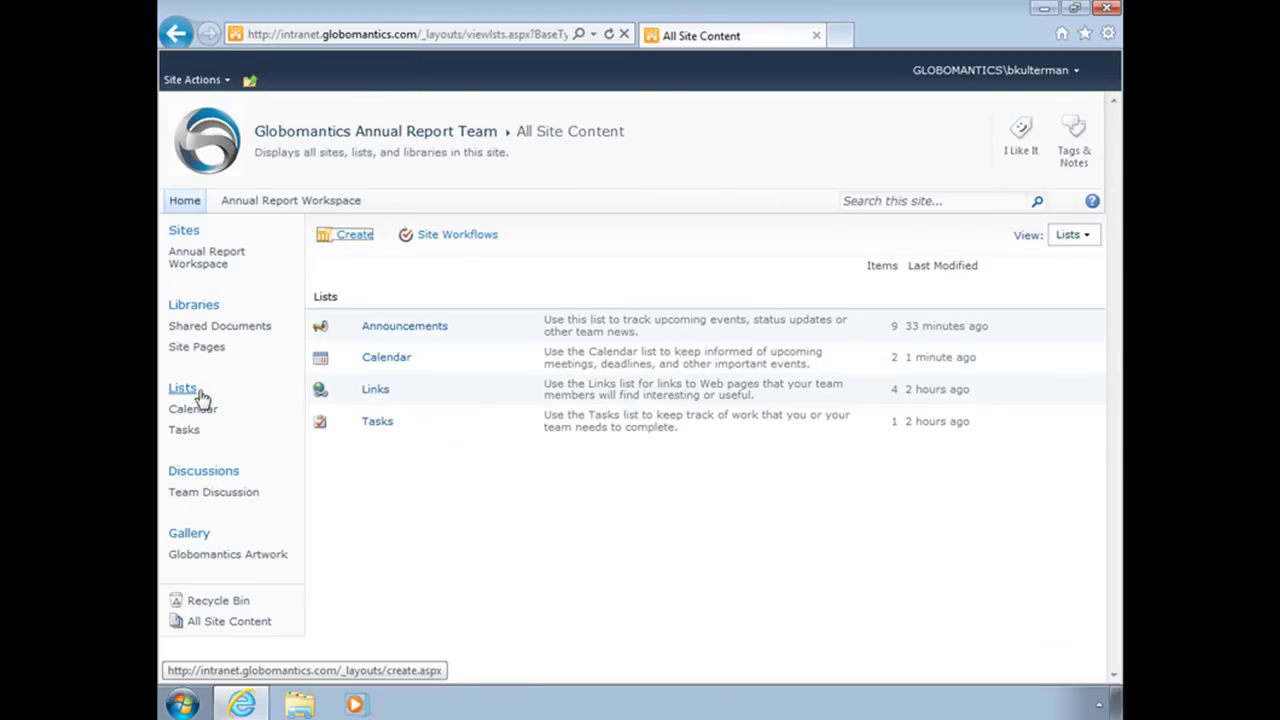
pyautogui.click(397, 364)
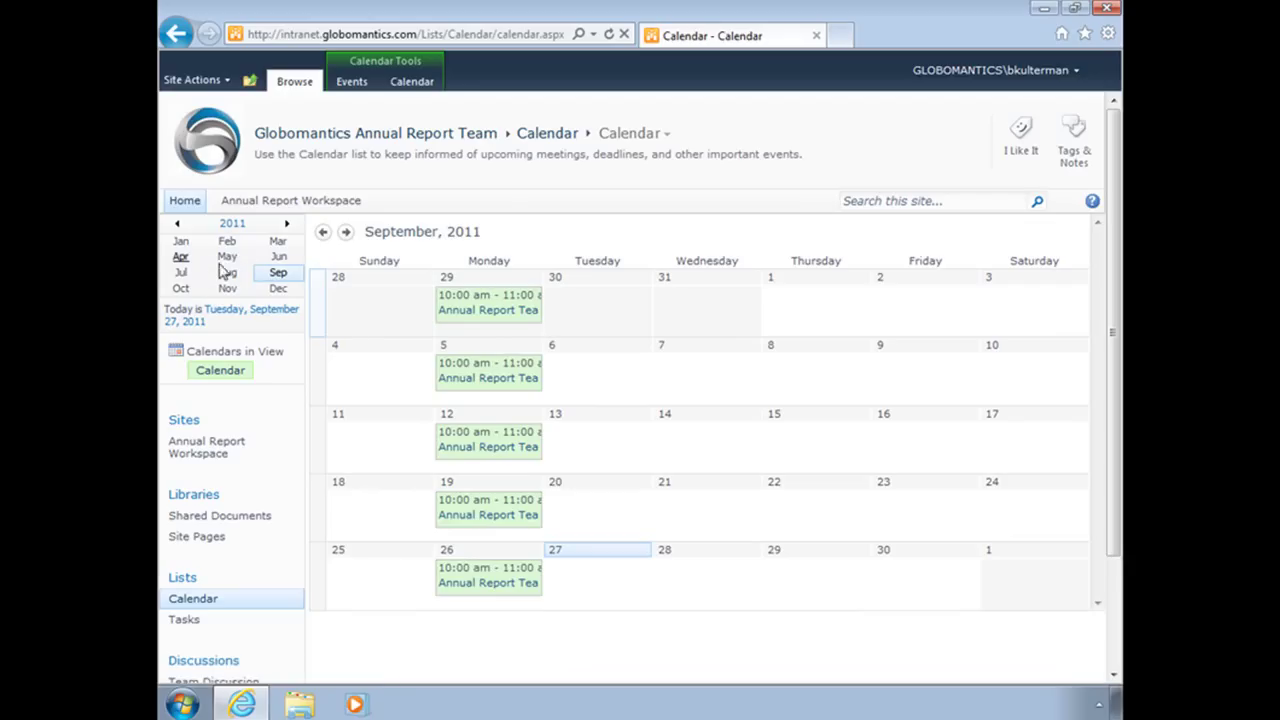
pyautogui.click(346, 233)
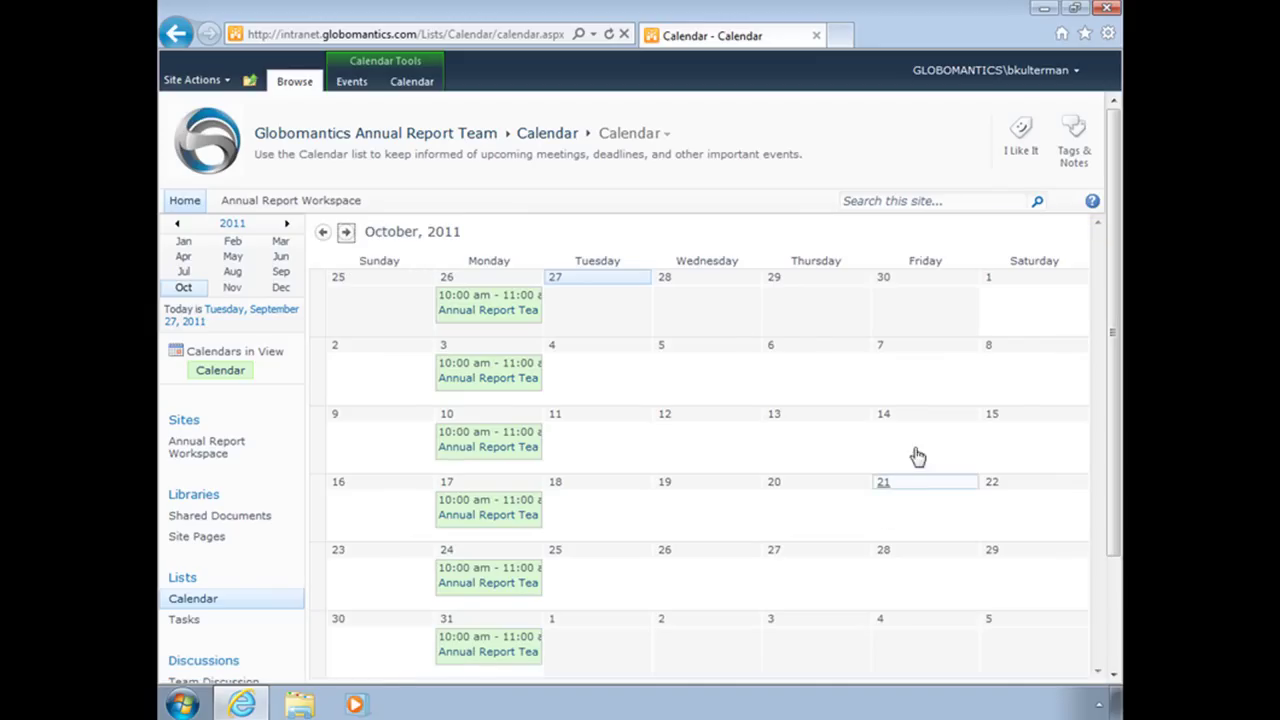
# Add an Oct 21 Financial Team Meeting in Conference room 103, 9–10 AM, category Meeting.
pyautogui.moveTo(908, 500)
pyautogui.click(964, 532)
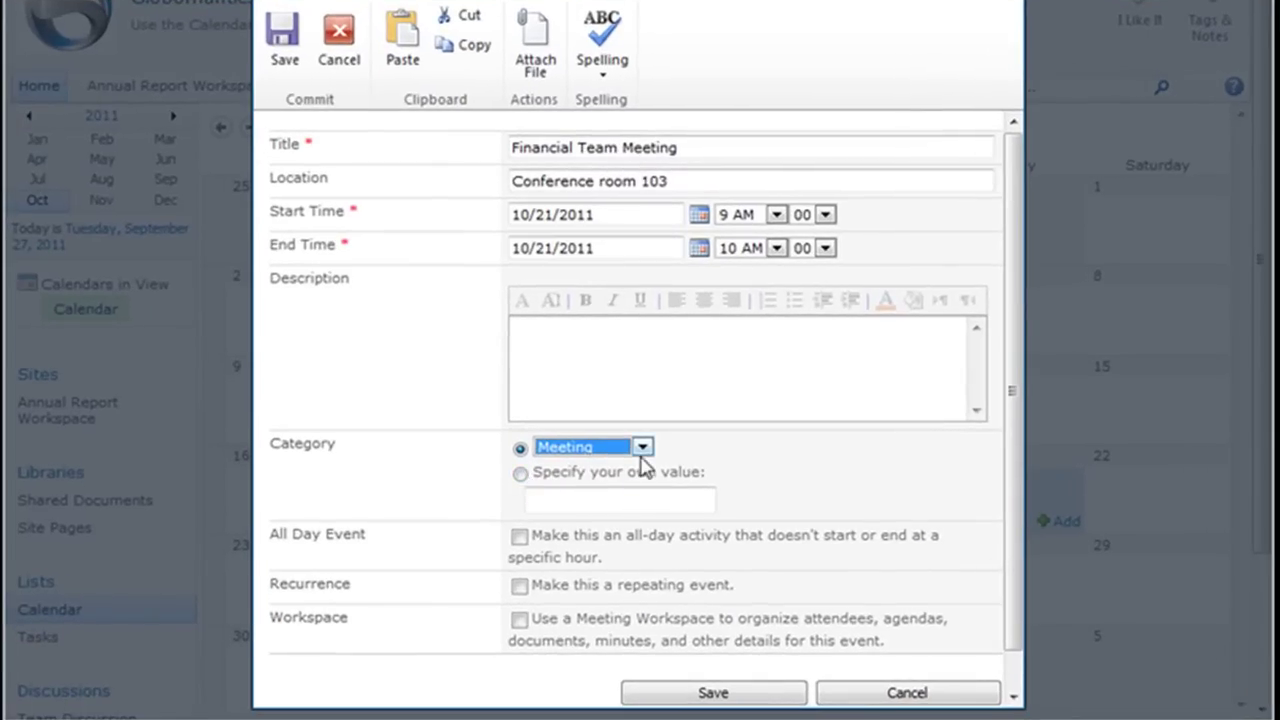
pyautogui.click(642, 449)
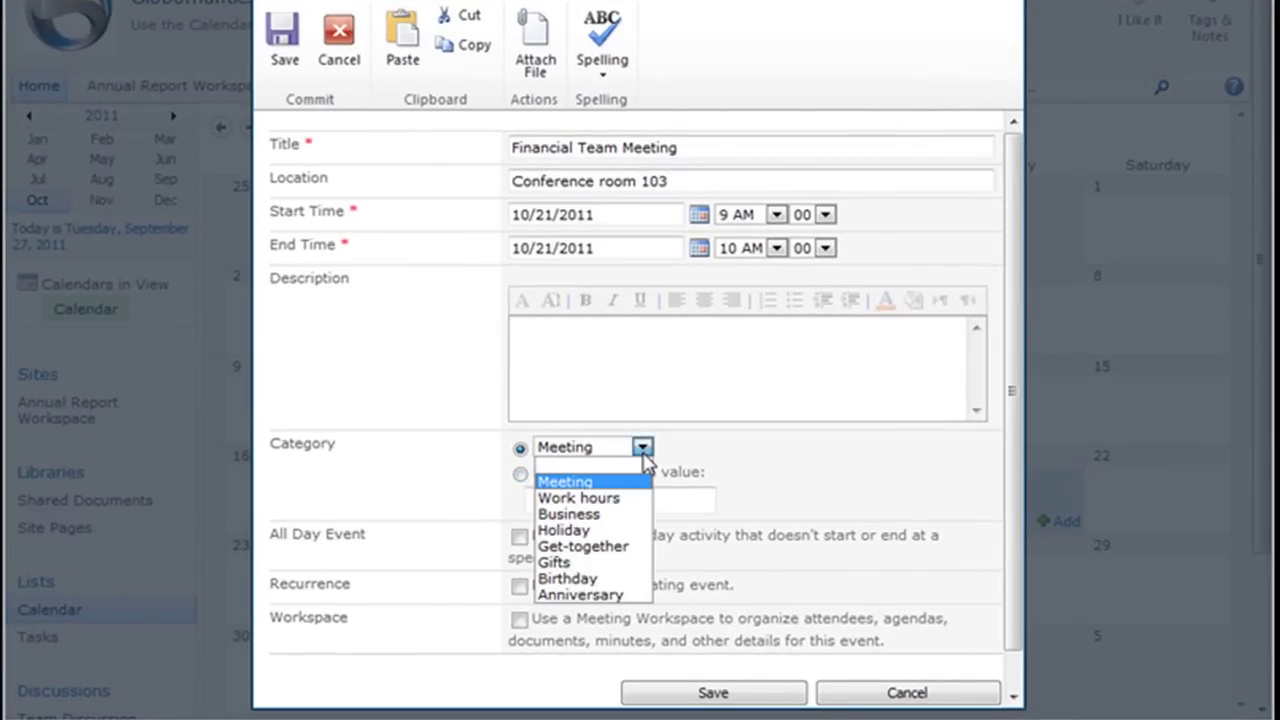
pyautogui.click(575, 489)
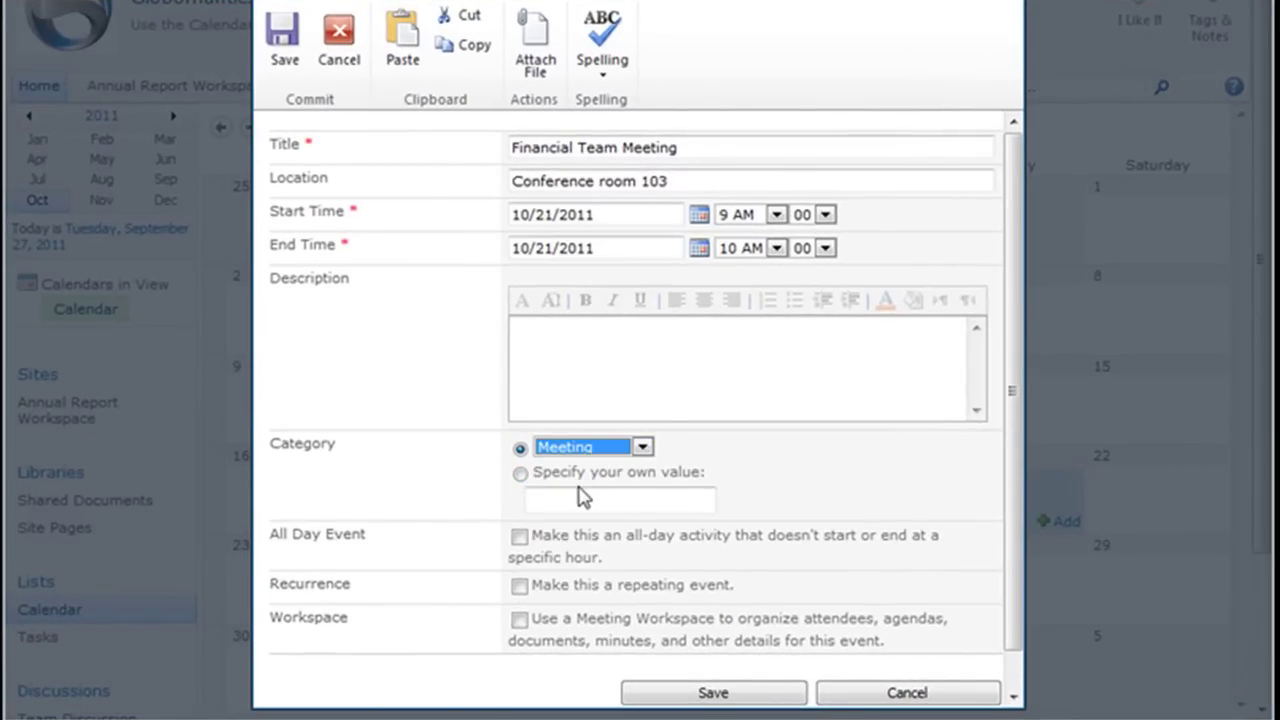
# Review the repeating-event options, then leave the Financial Team Meeting as a one-time event.
pyautogui.click(520, 588)
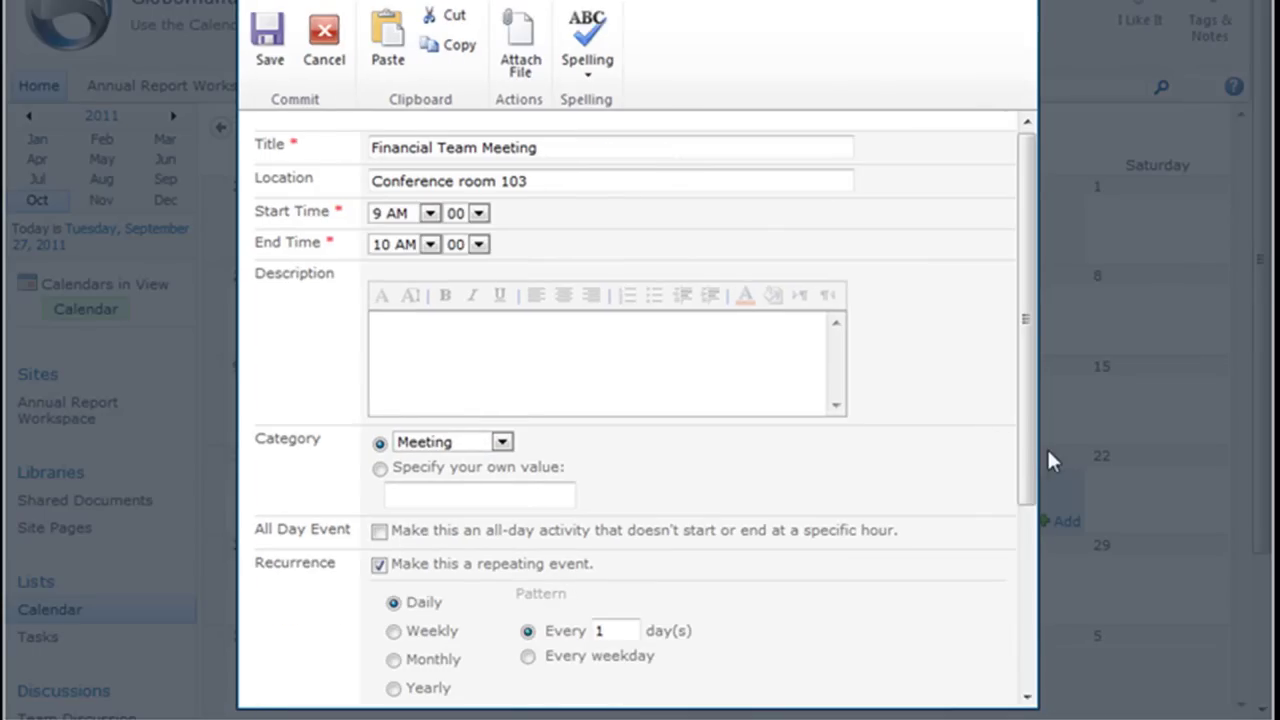
pyautogui.moveTo(1027, 457); pyautogui.dragTo(1020, 622)
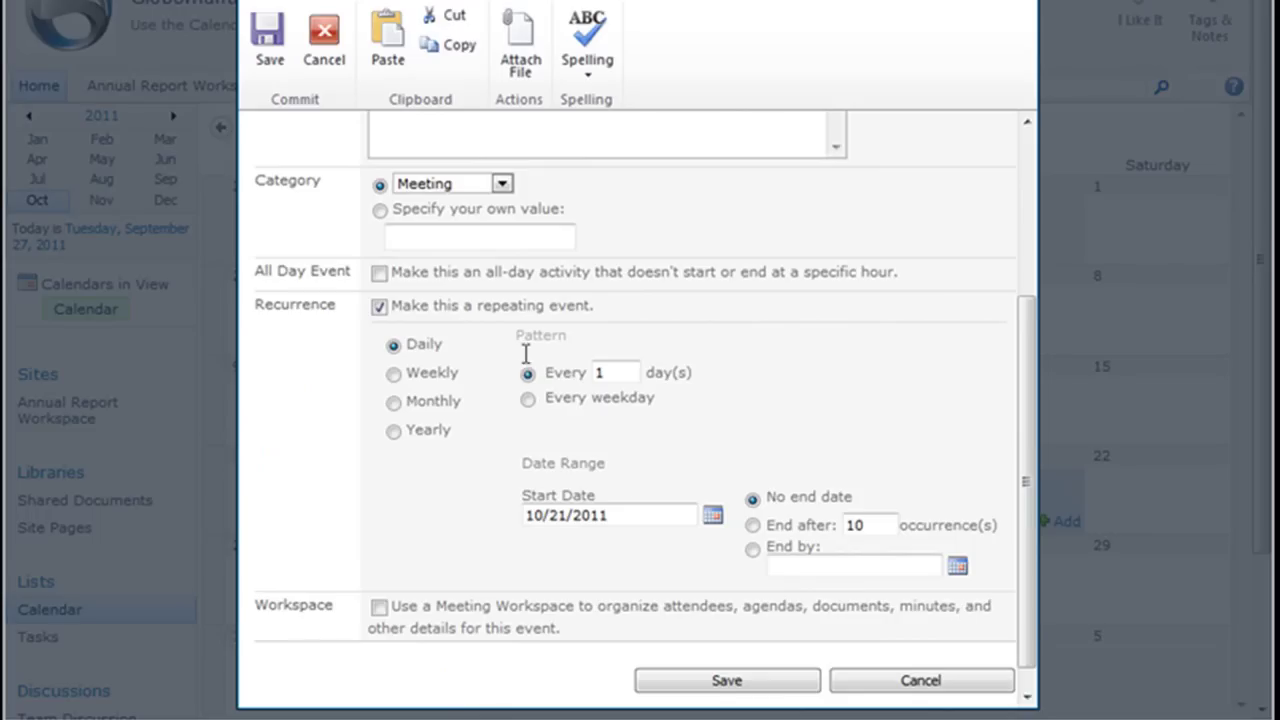
pyautogui.click(380, 308)
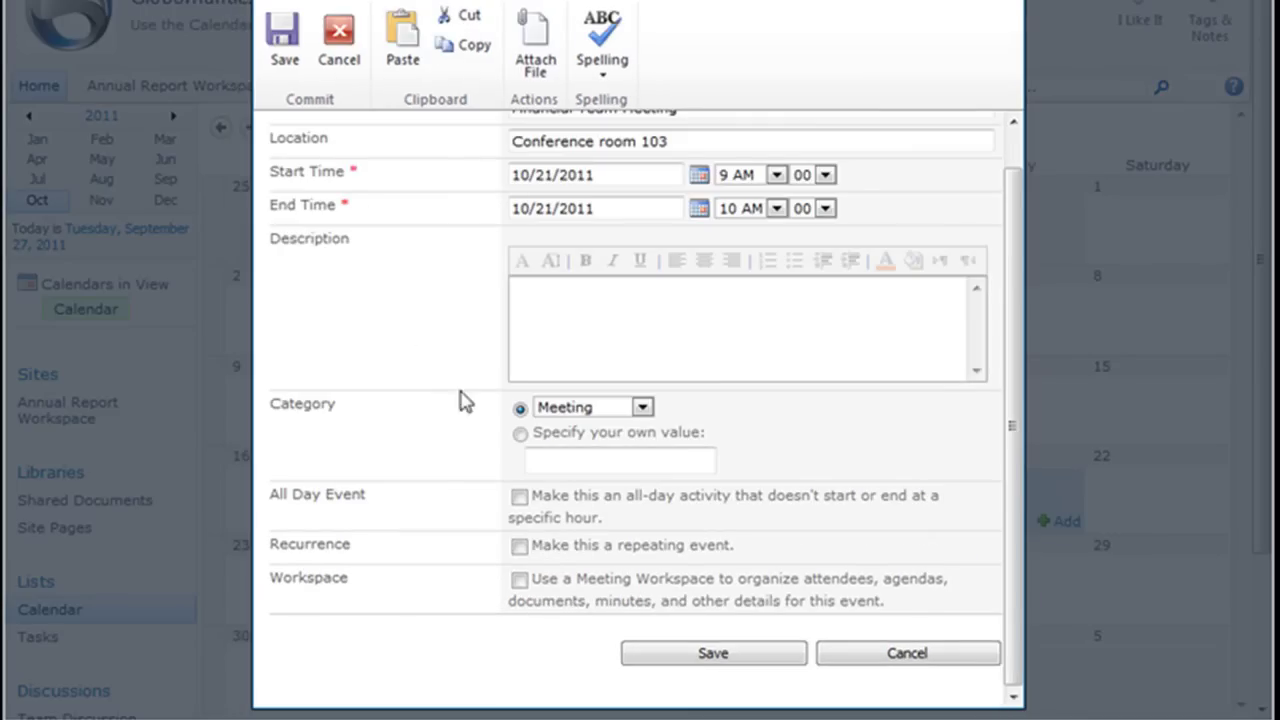
# Save the Financial Team Meeting and open the Oct 3 Annual Report Team Meeting details.
pyautogui.click(713, 653)
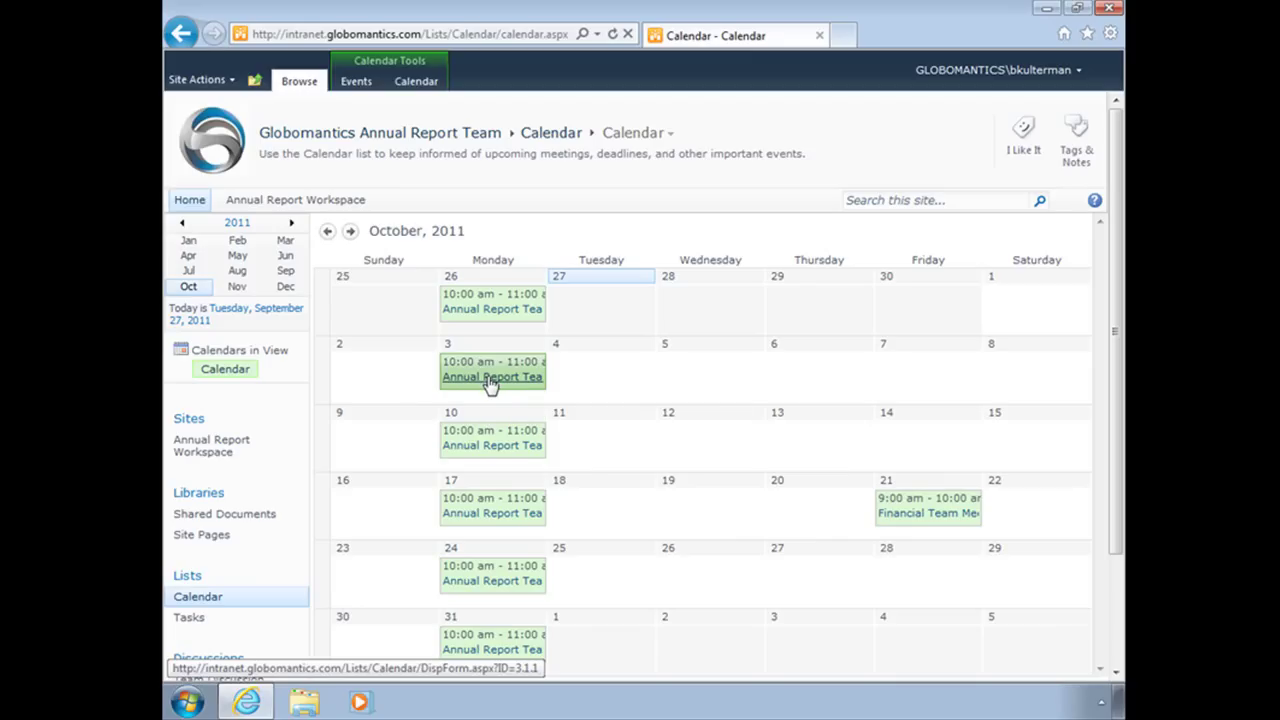
pyautogui.click(490, 383)
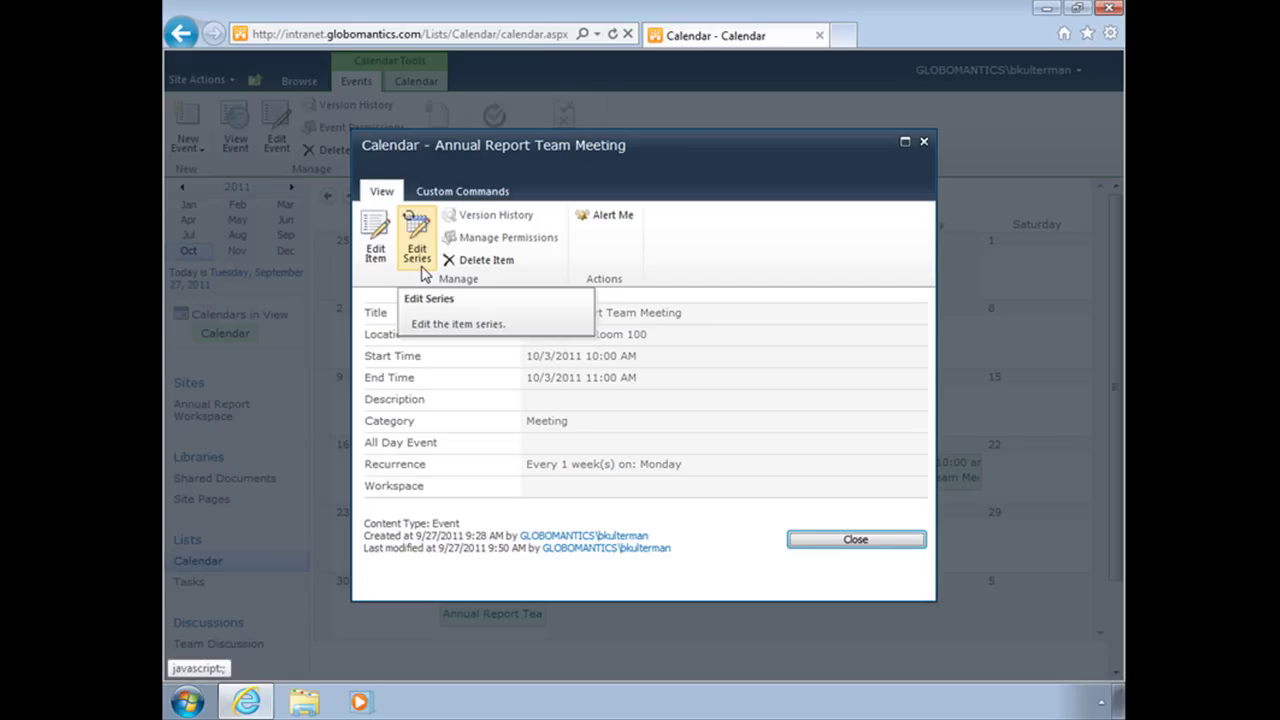
# Reschedule only the Oct 3 Annual Report Team Meeting to 2:00–3:00 pm and save it.
pyautogui.click(378, 240)
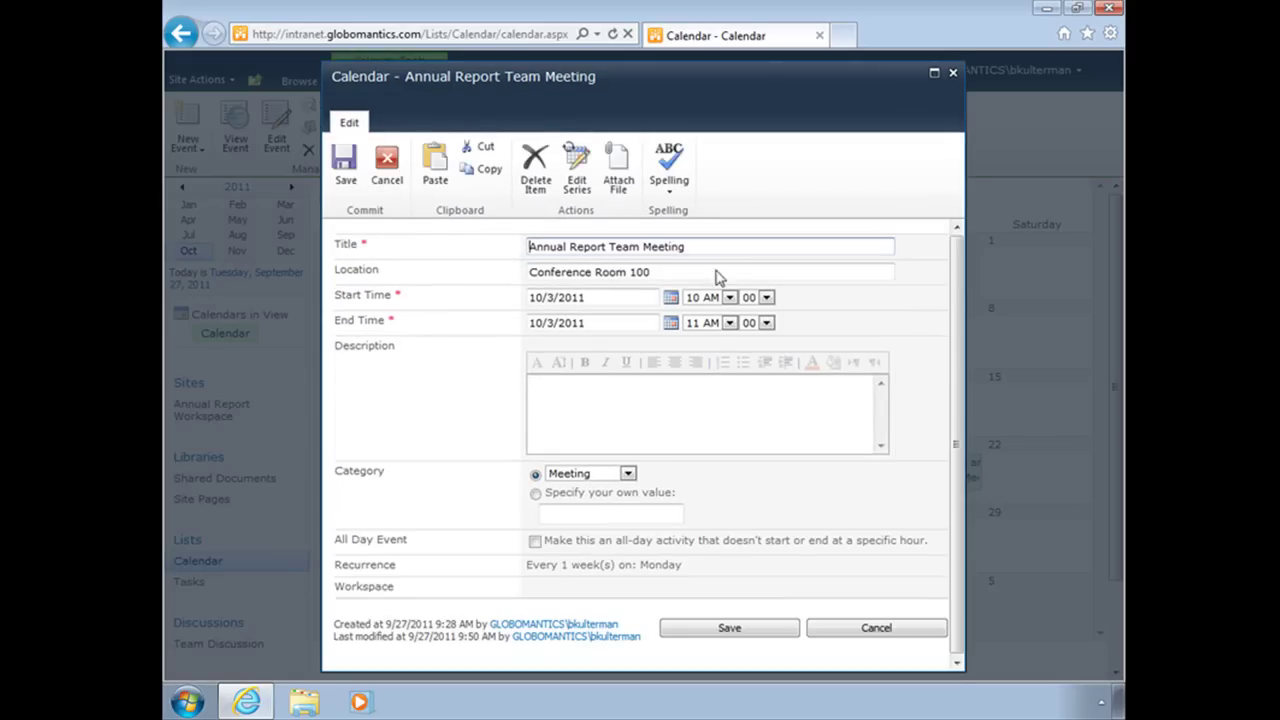
pyautogui.click(730, 297)
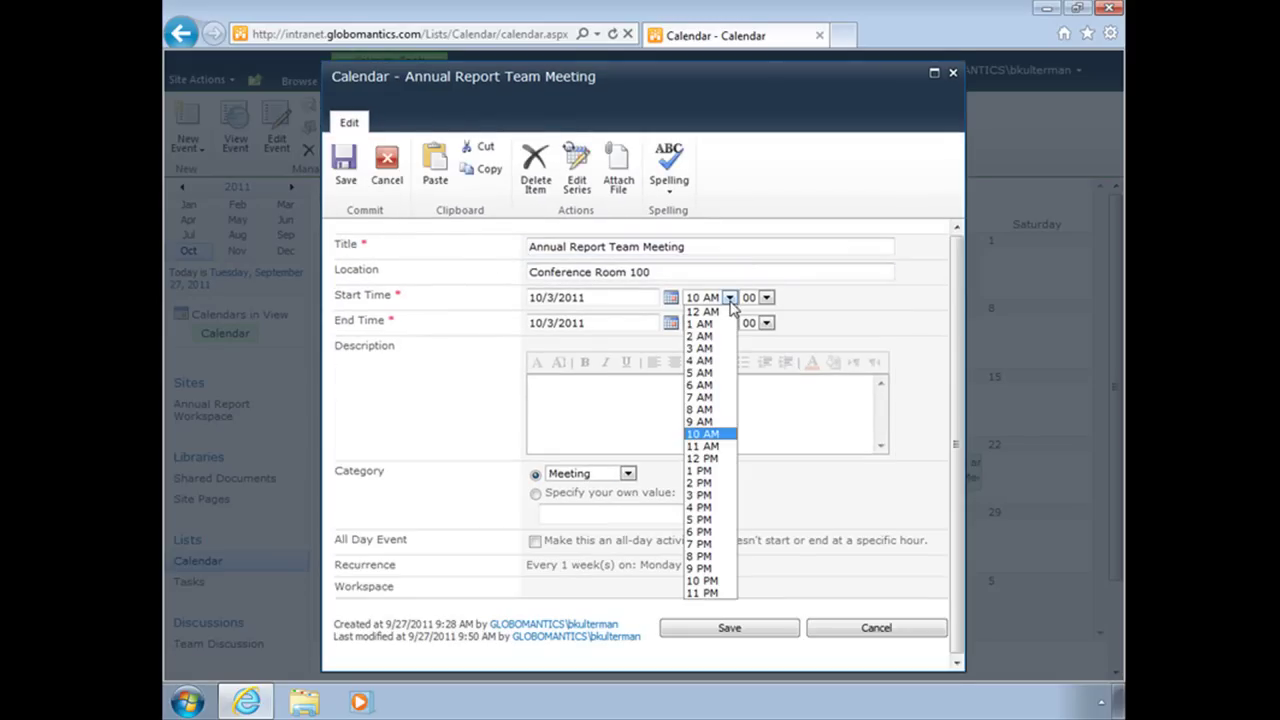
pyautogui.click(712, 488)
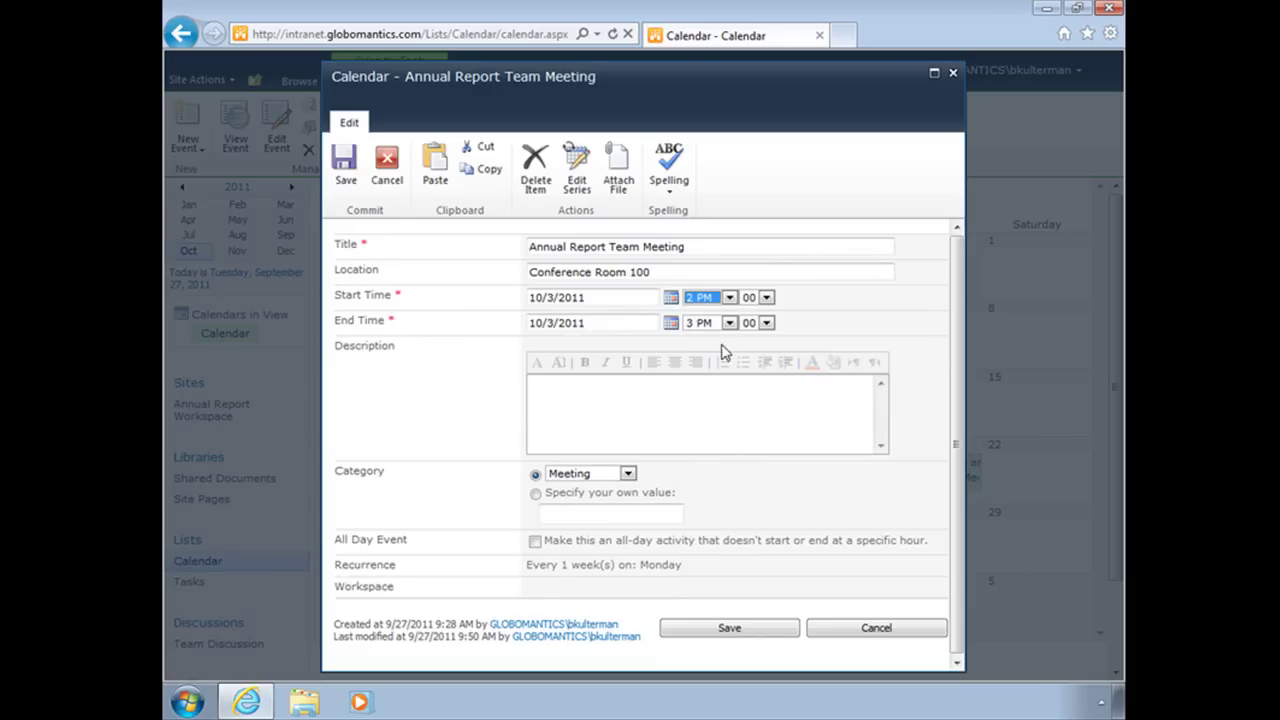
pyautogui.click(730, 414)
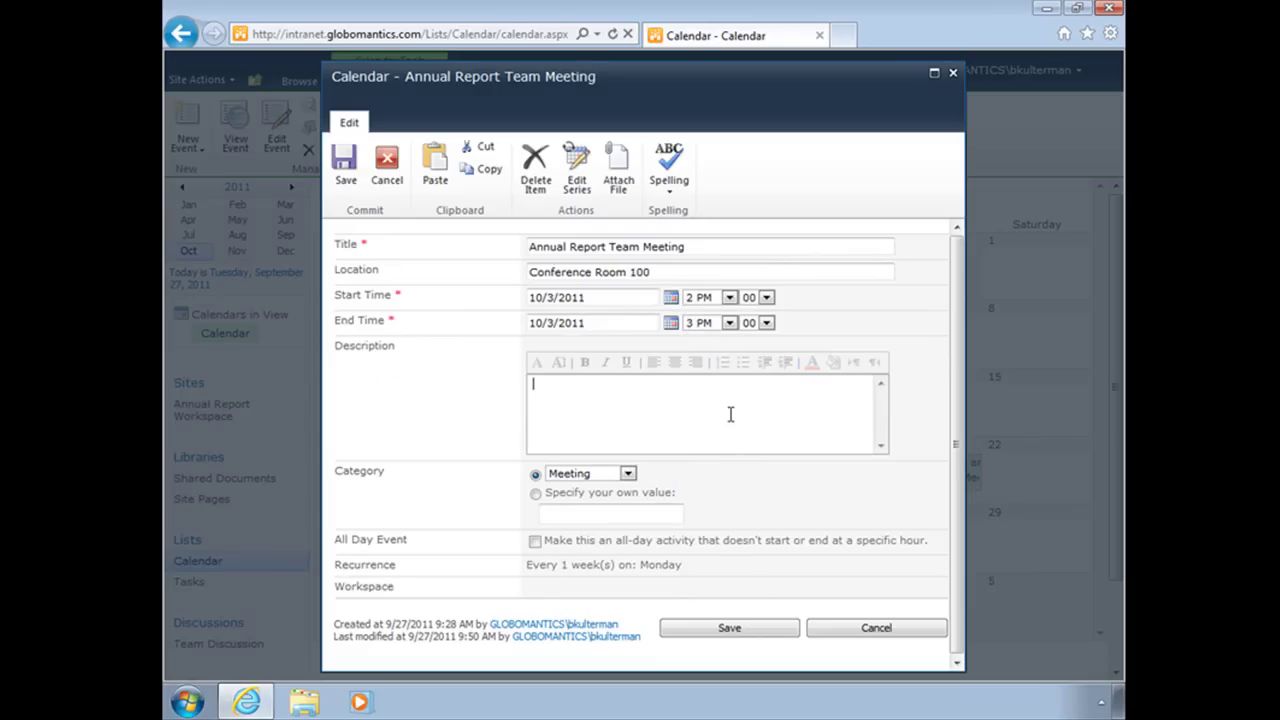
pyautogui.click(746, 632)
pyautogui.click(467, 326)
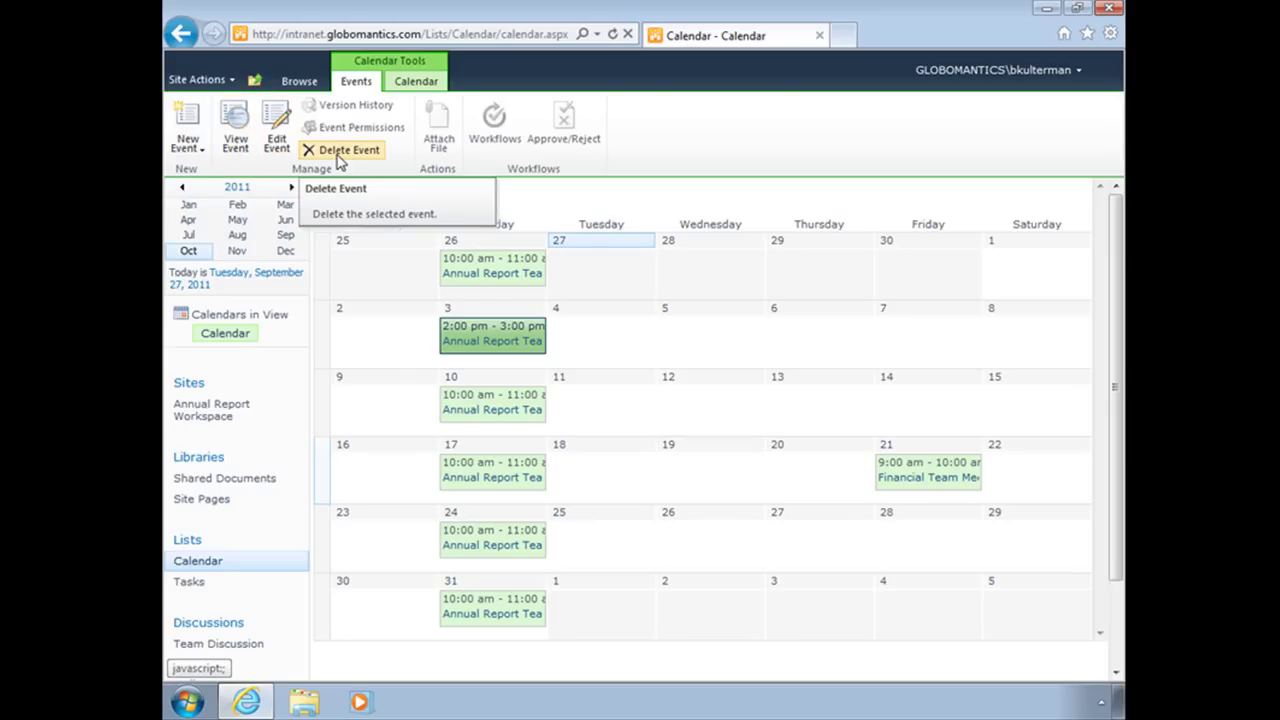
pyautogui.click(306, 84)
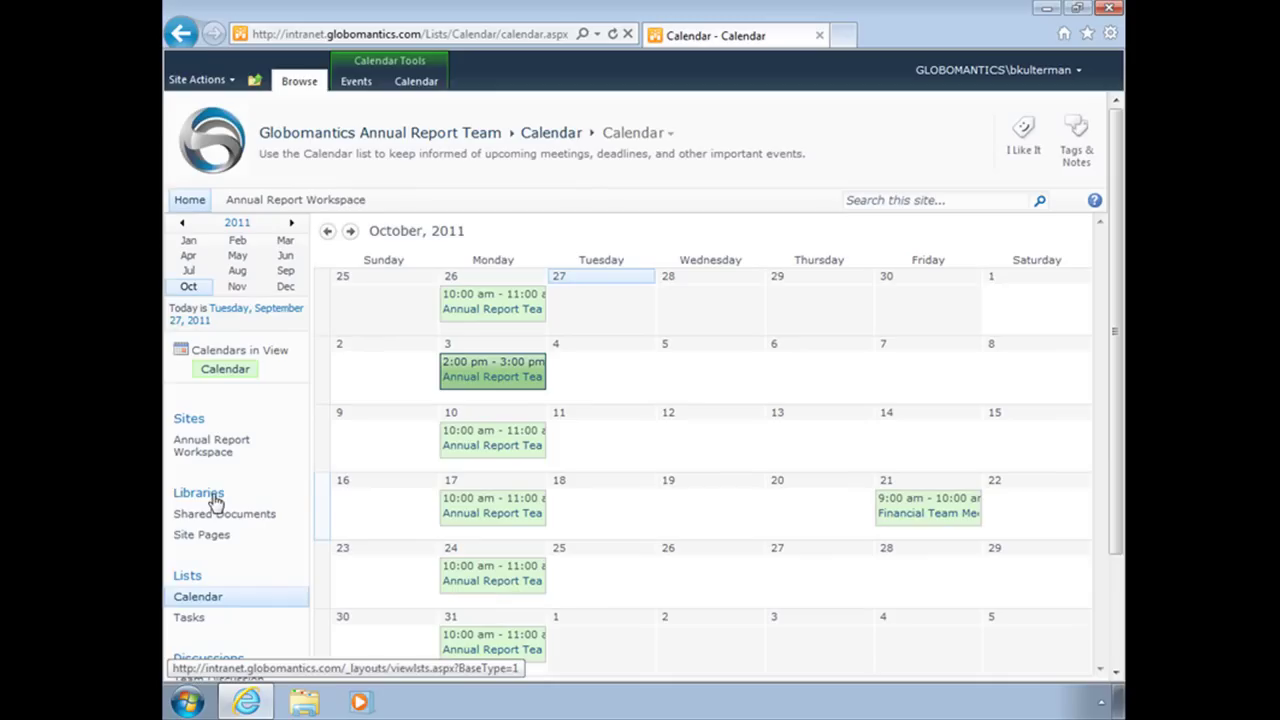
# Open the Links list showing IFAC, FASB, Annual Reports and Alpha Graphics.
pyautogui.click(187, 575)
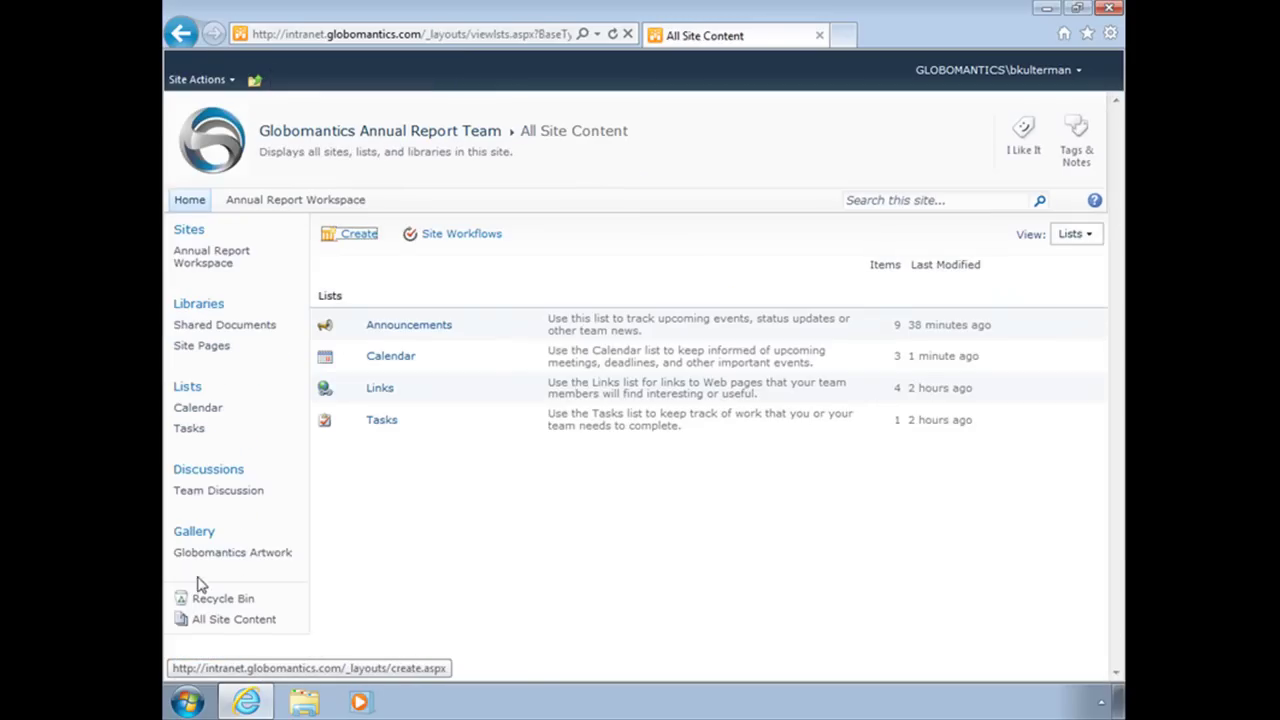
pyautogui.click(384, 391)
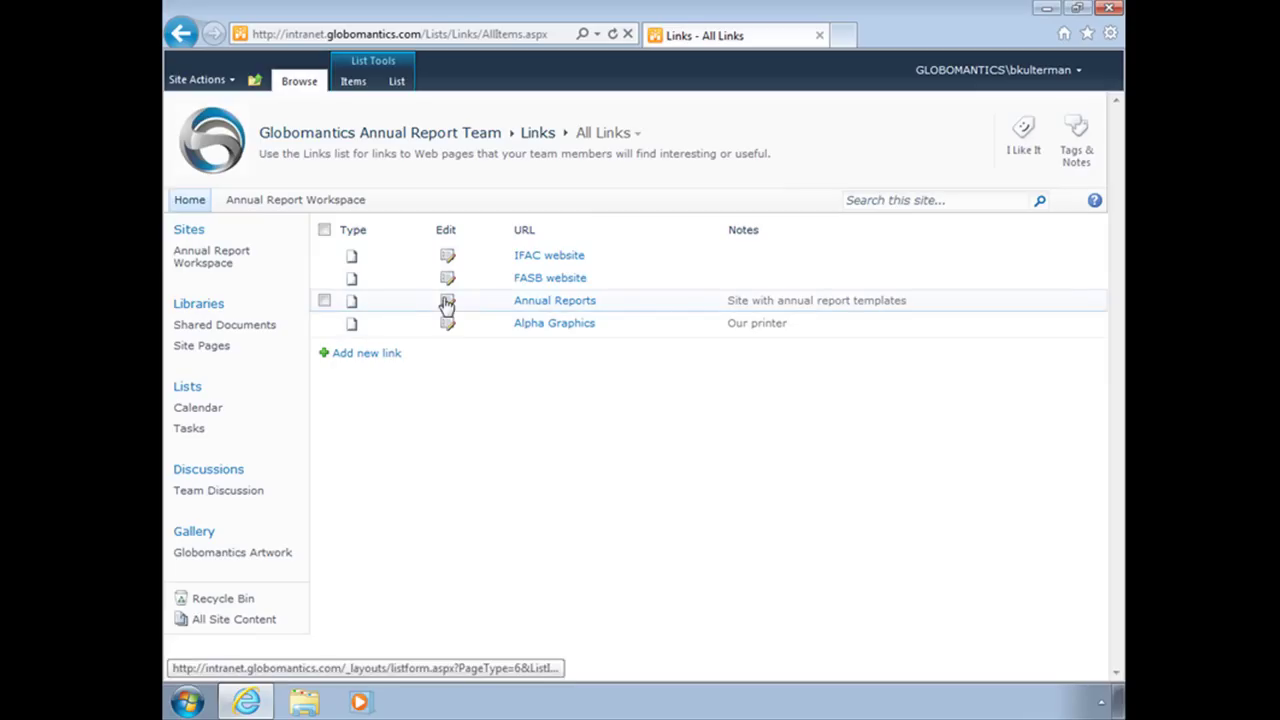
pyautogui.click(573, 258)
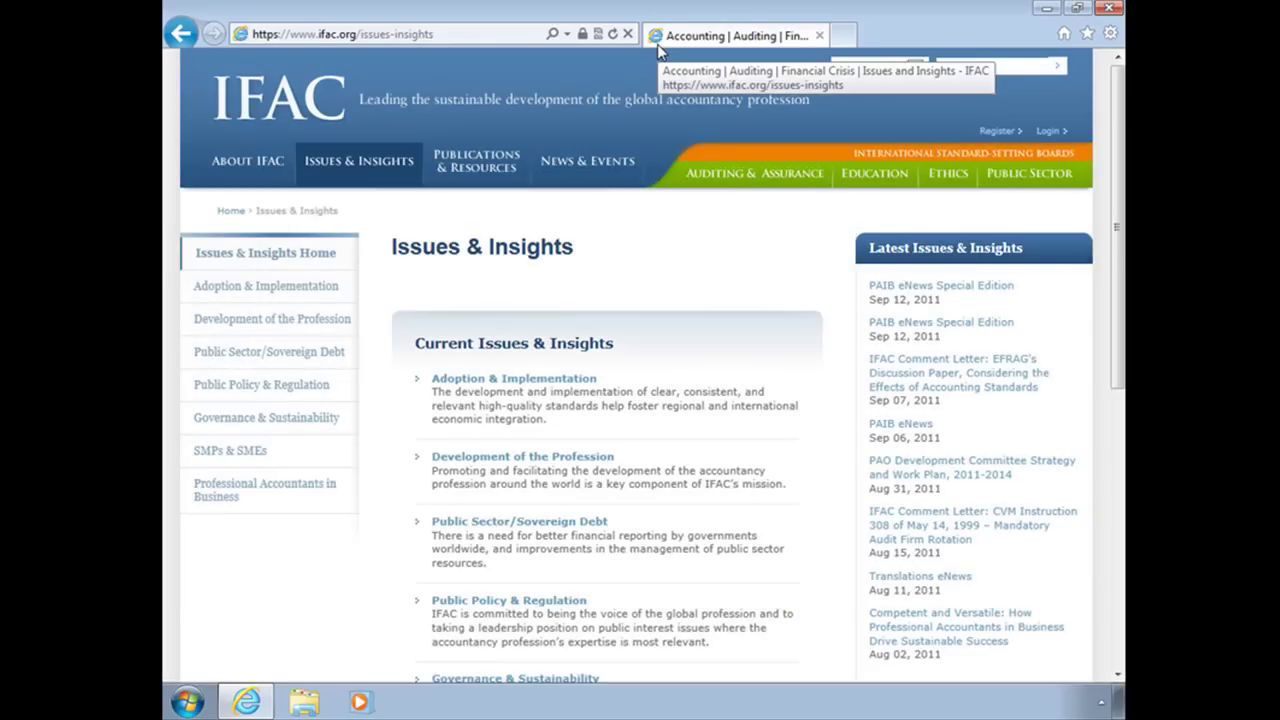
pyautogui.click(183, 36)
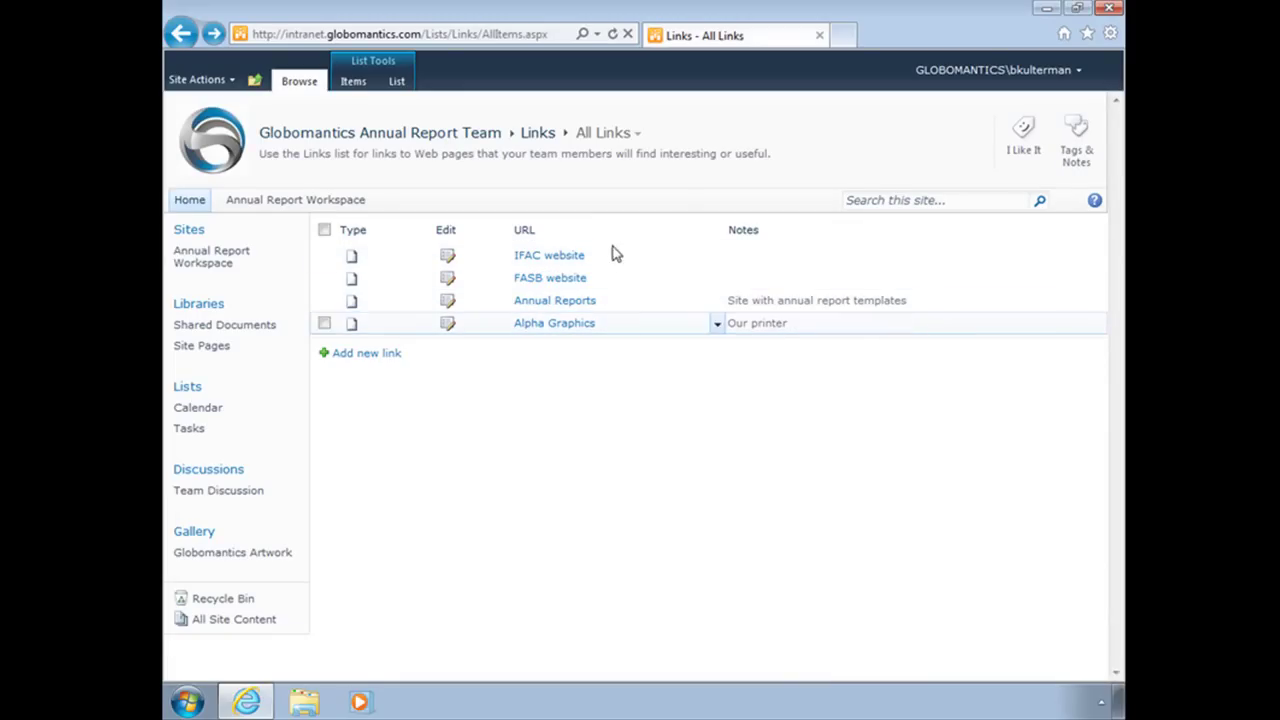
pyautogui.moveTo(676, 272)
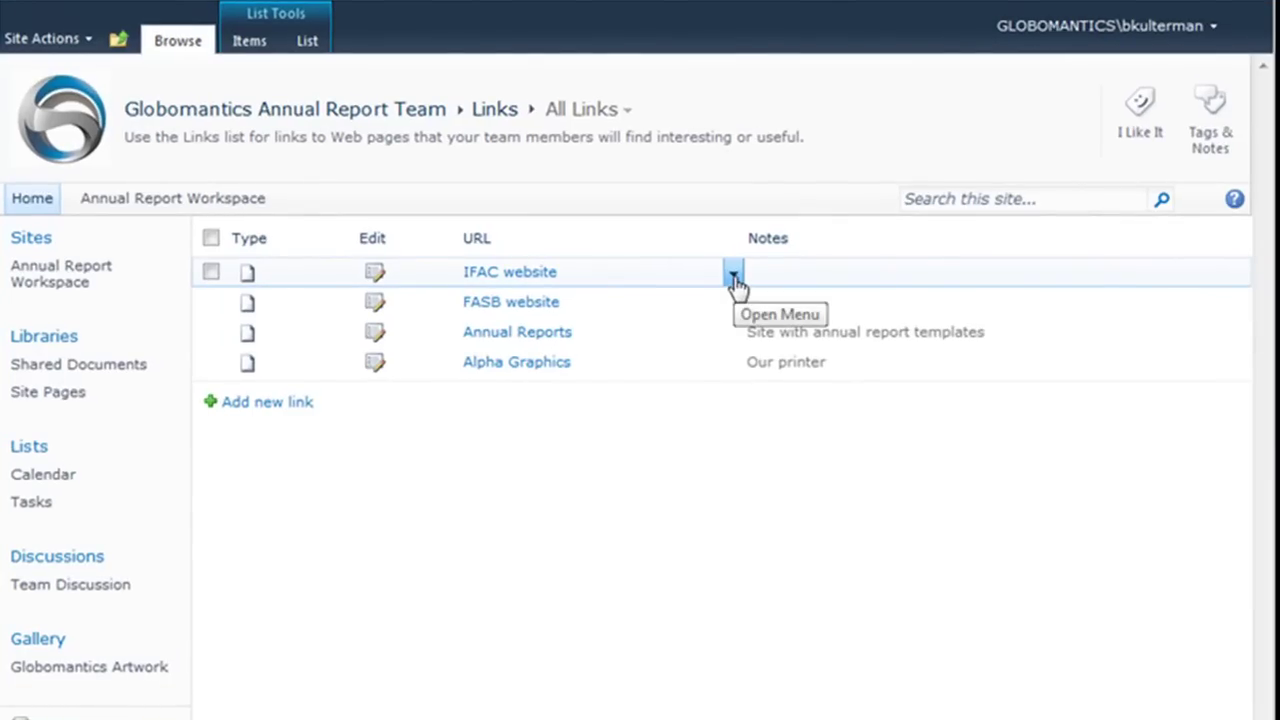
pyautogui.click(734, 278)
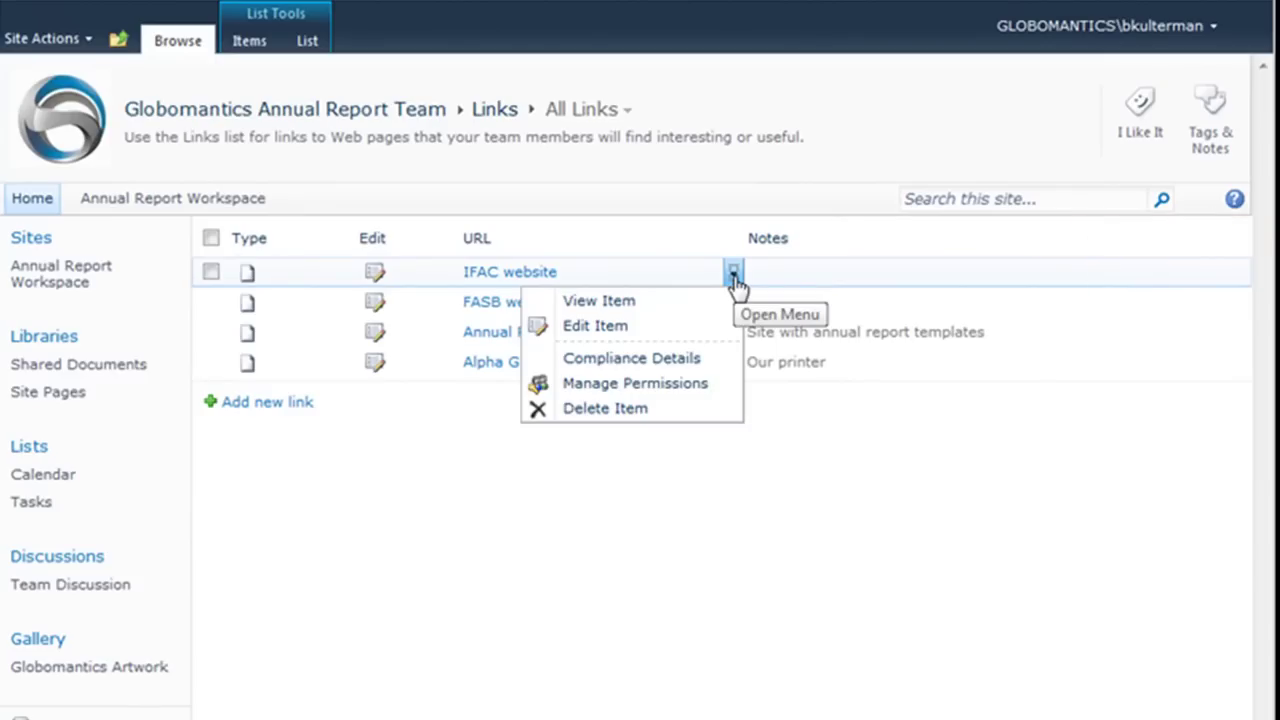
pyautogui.click(617, 312)
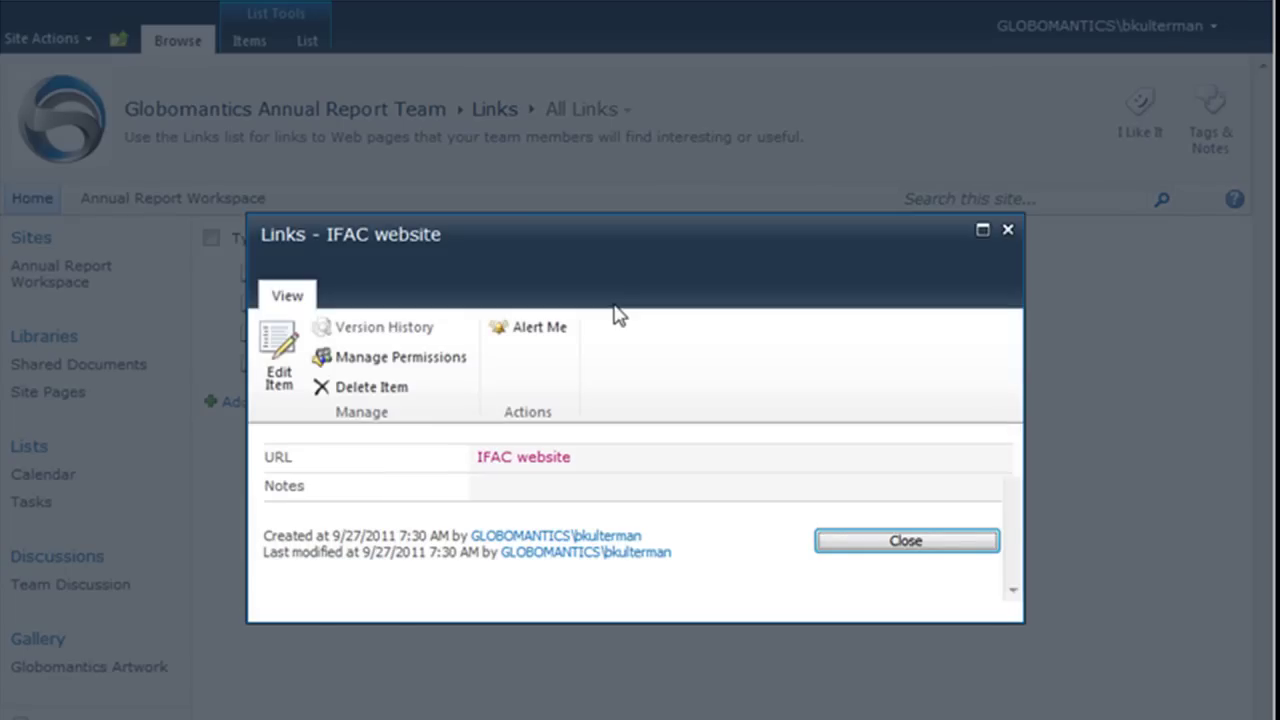
pyautogui.click(283, 357)
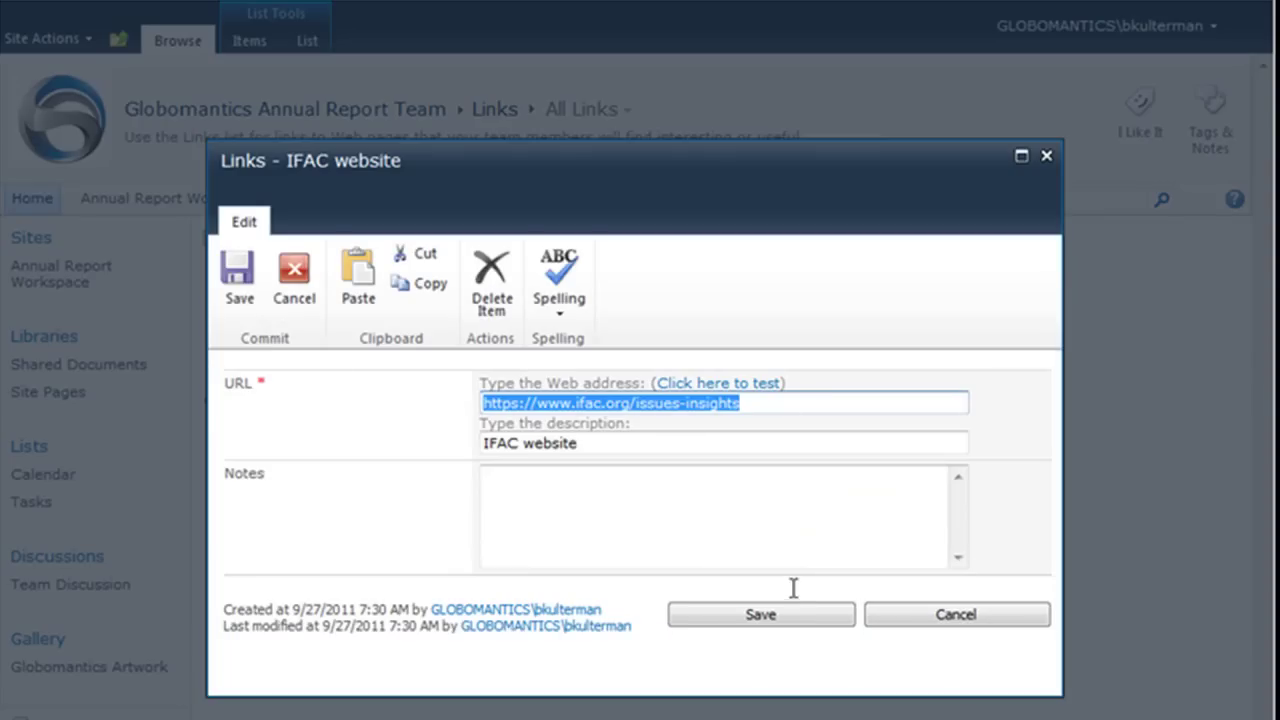
pyautogui.click(920, 617)
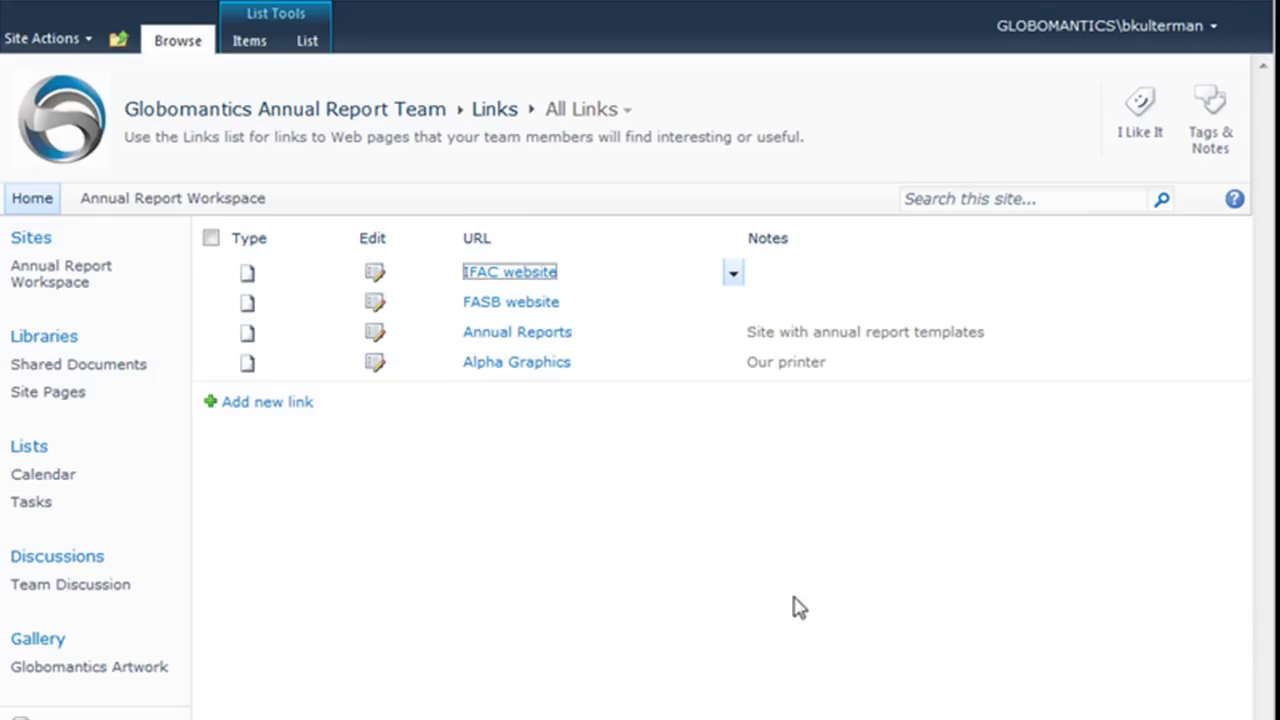
pyautogui.click(272, 404)
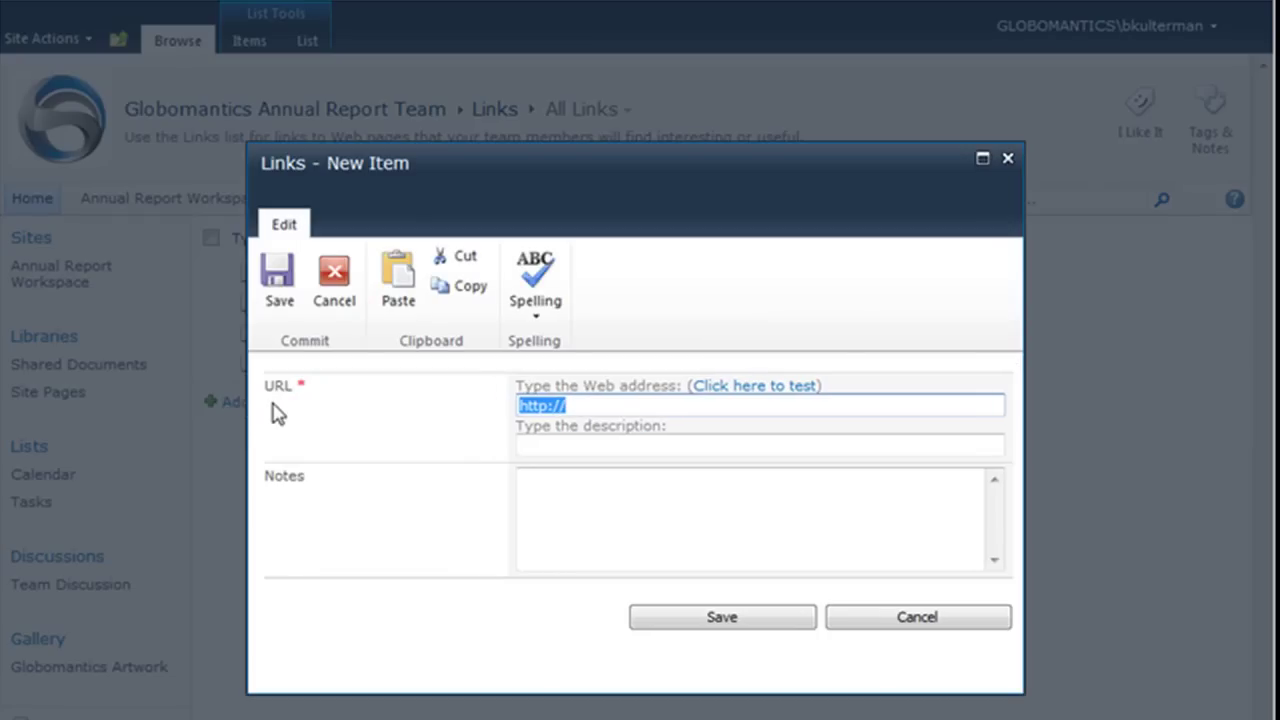
pyautogui.write('http://www.sec.gov/')
pyautogui.click(592, 446)
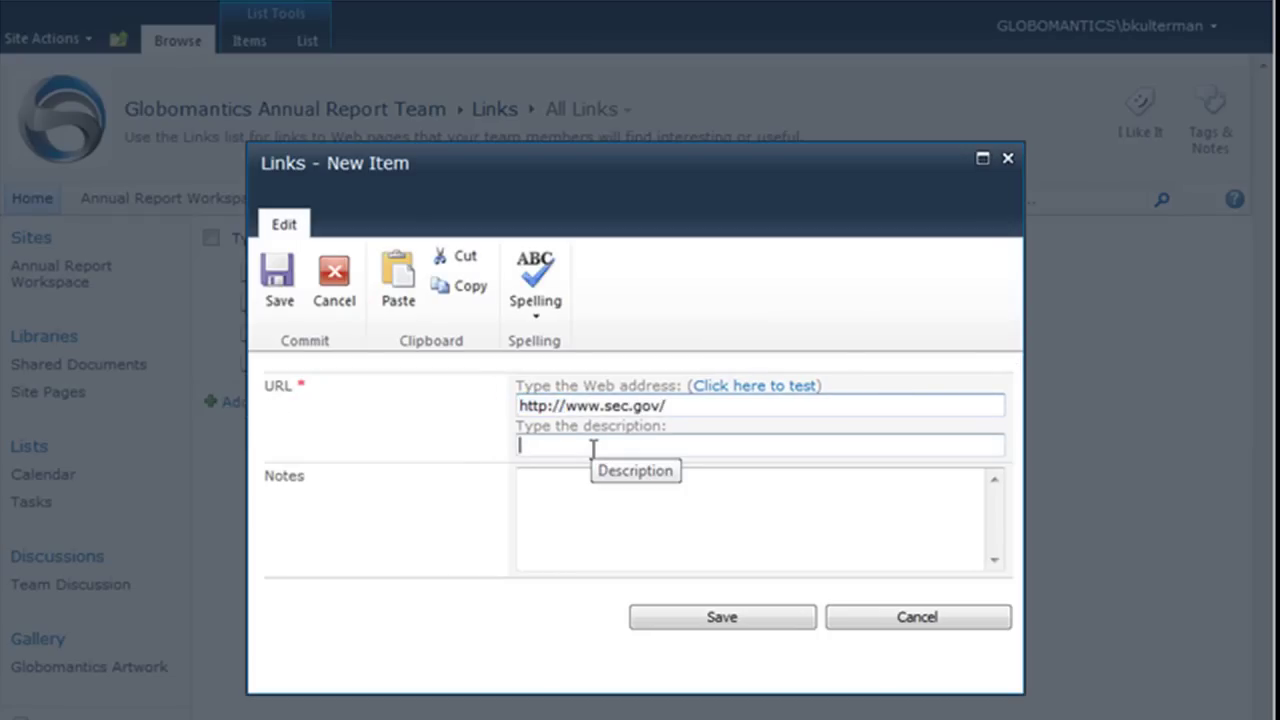
pyautogui.write('SEC website')
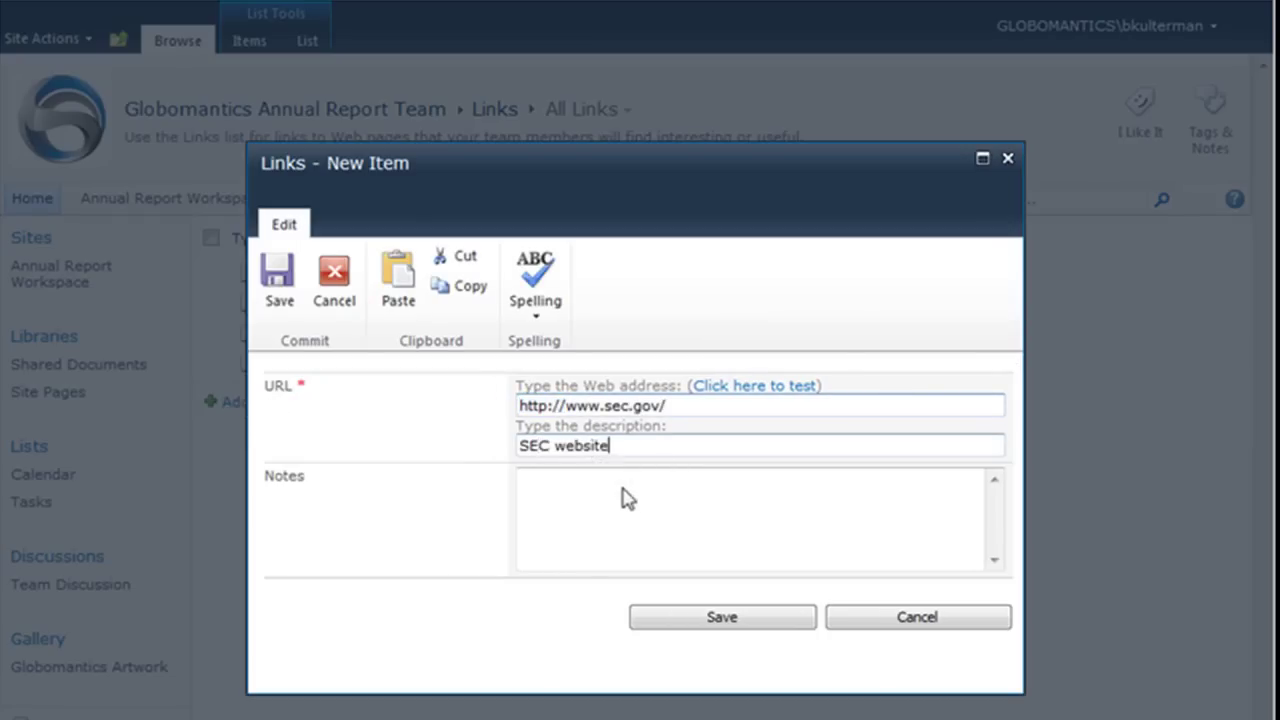
pyautogui.click(623, 489)
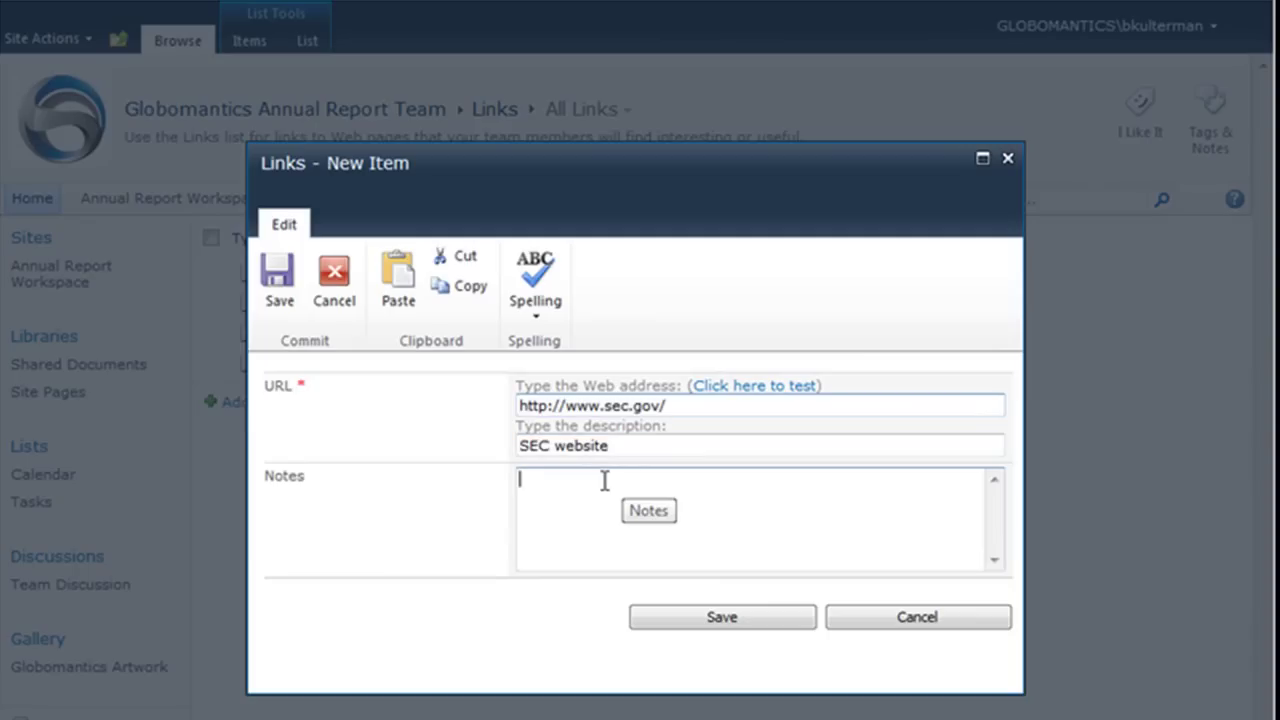
pyautogui.click(716, 620)
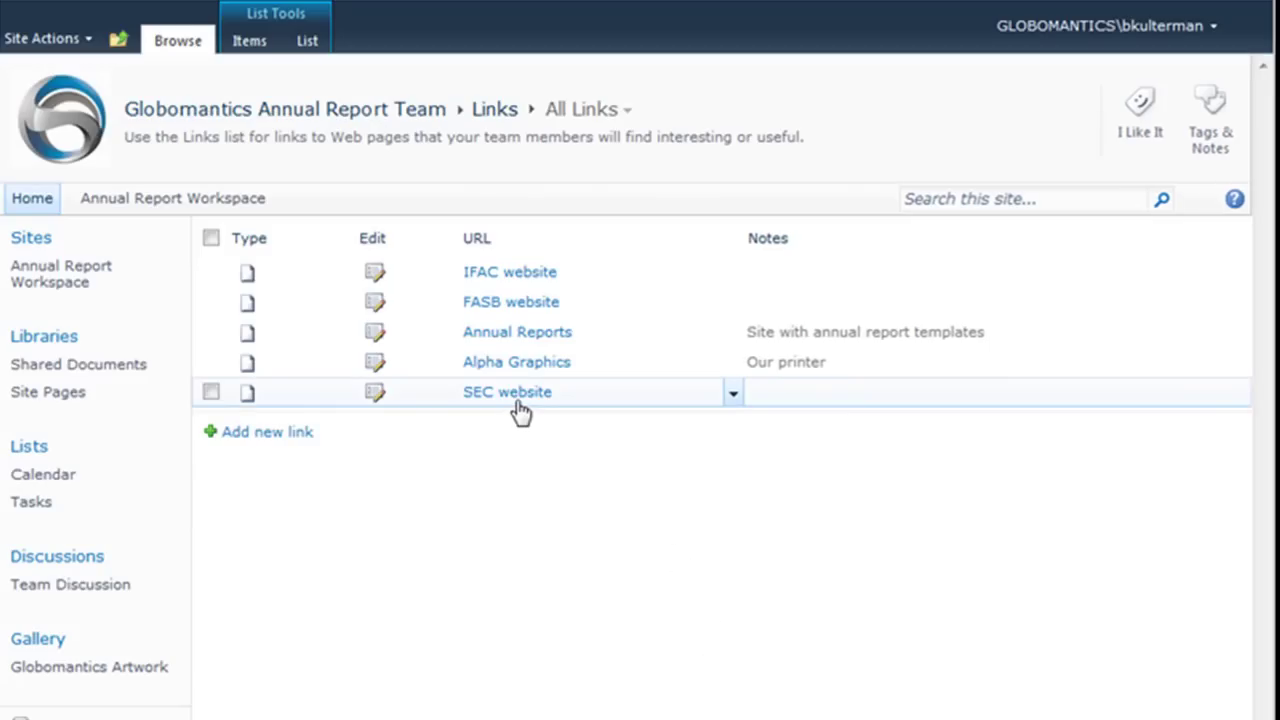
pyautogui.click(375, 395)
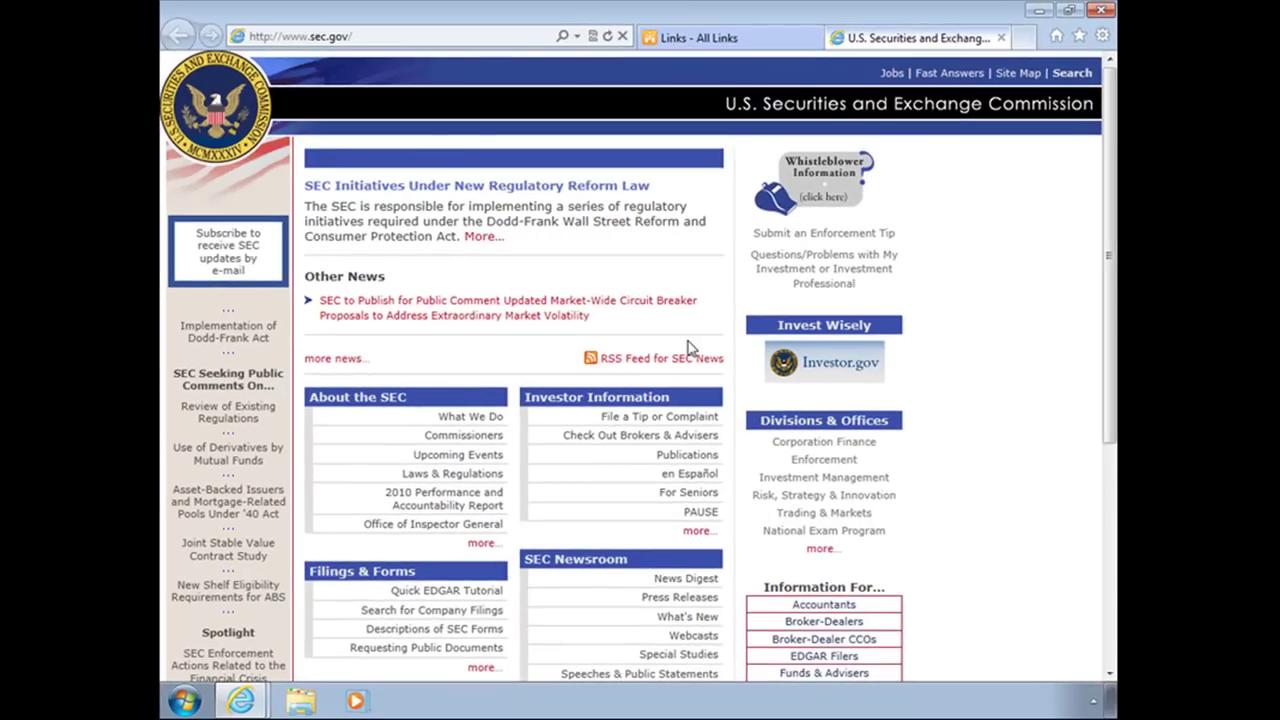
# Close the sec.gov tab to return to the SEC website link's edit form.
pyautogui.click(1001, 37)
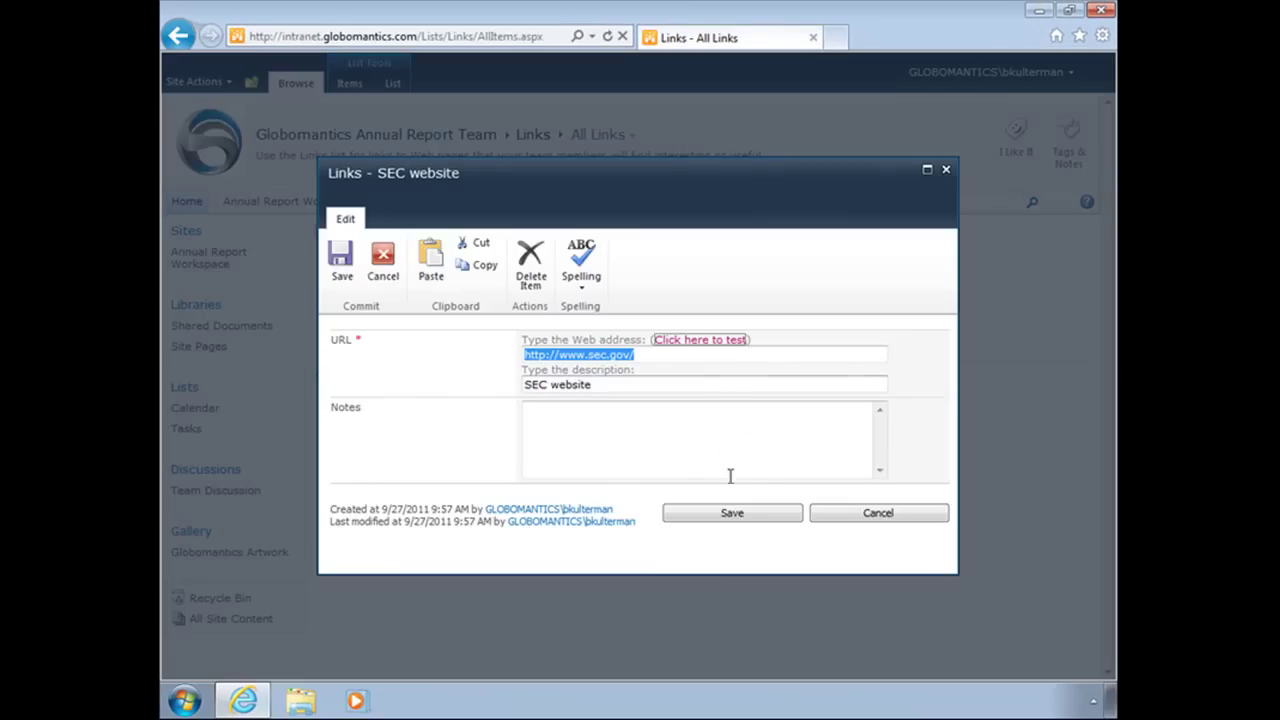
# Cancel the edit form and move SEC website to position 1 in the link order.
pyautogui.click(866, 516)
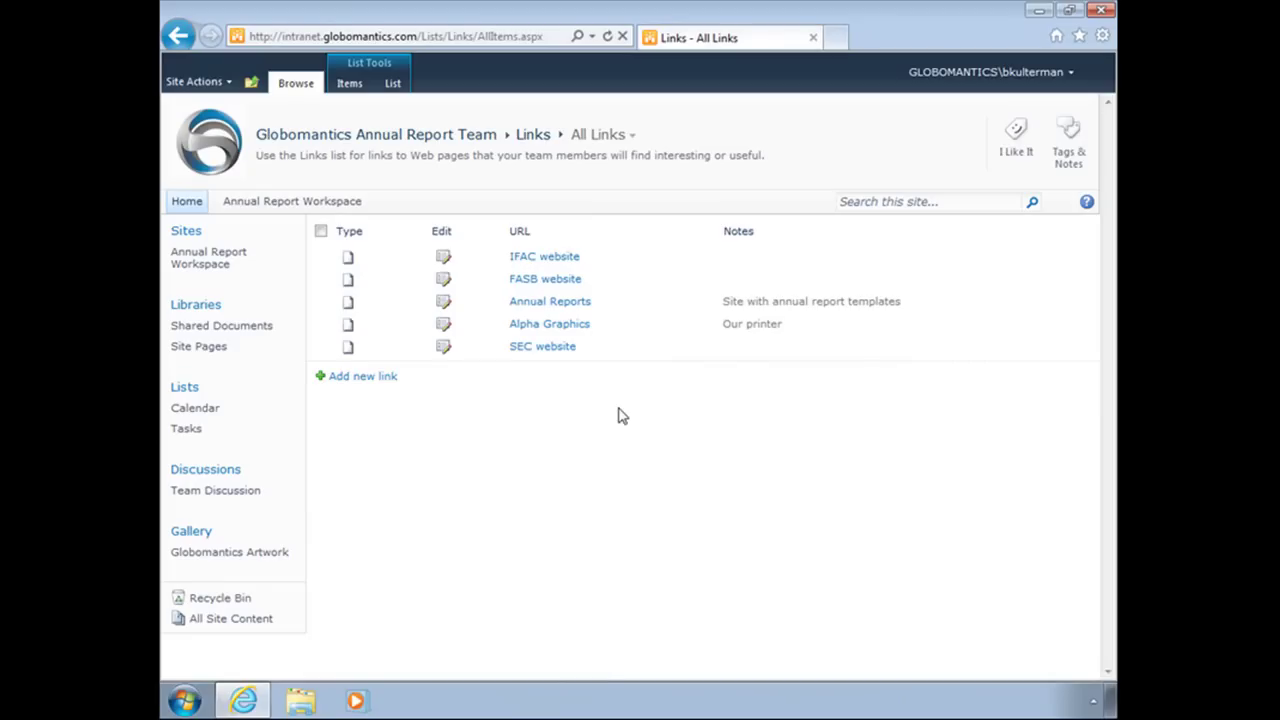
pyautogui.click(350, 85)
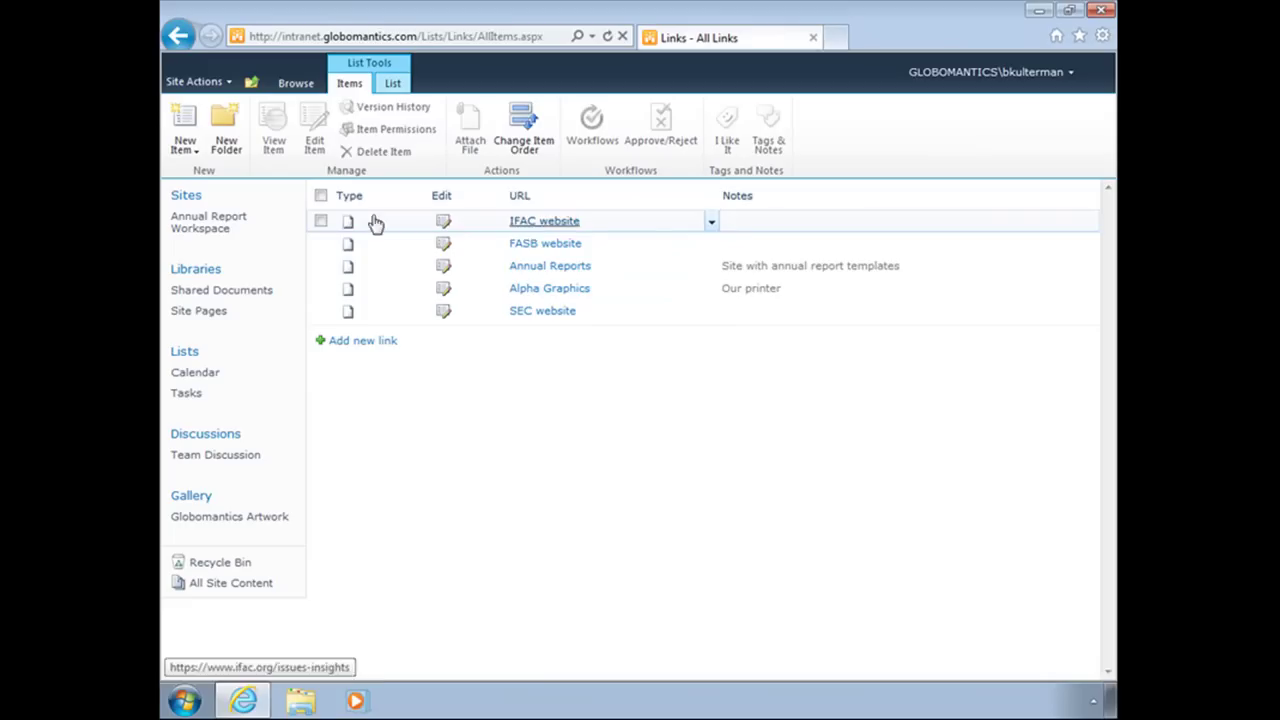
pyautogui.click(321, 221)
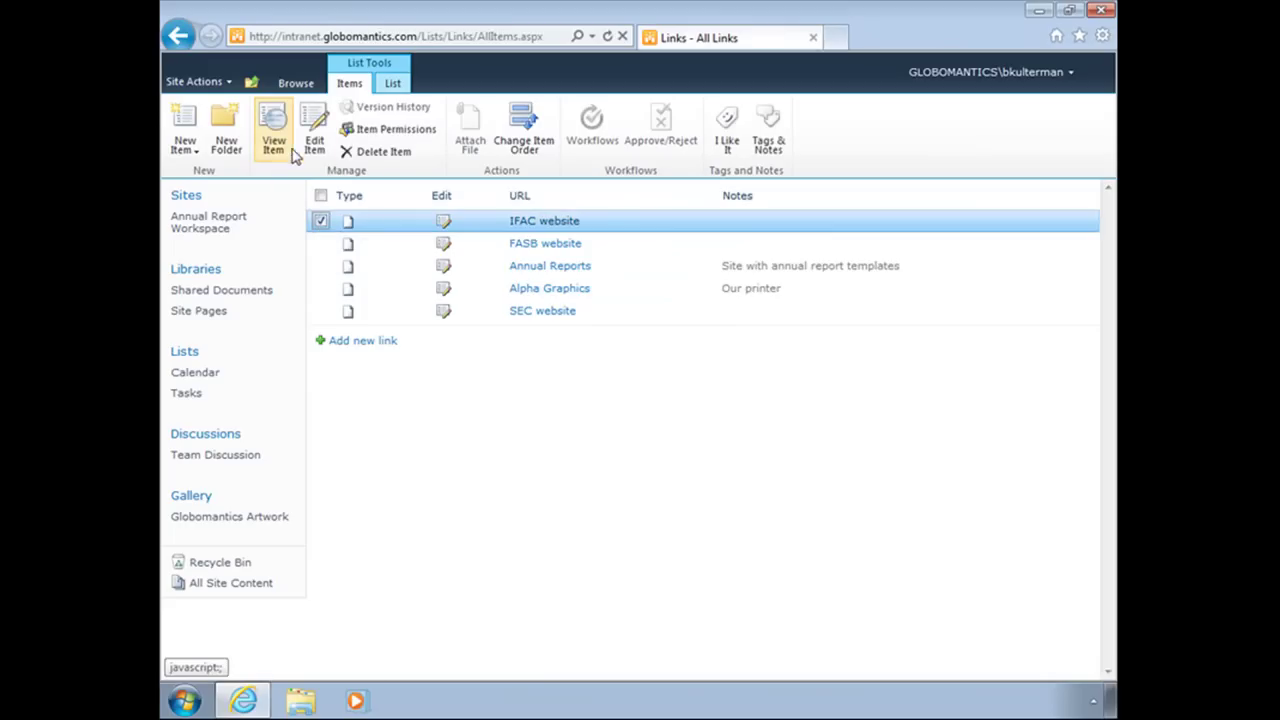
pyautogui.click(525, 141)
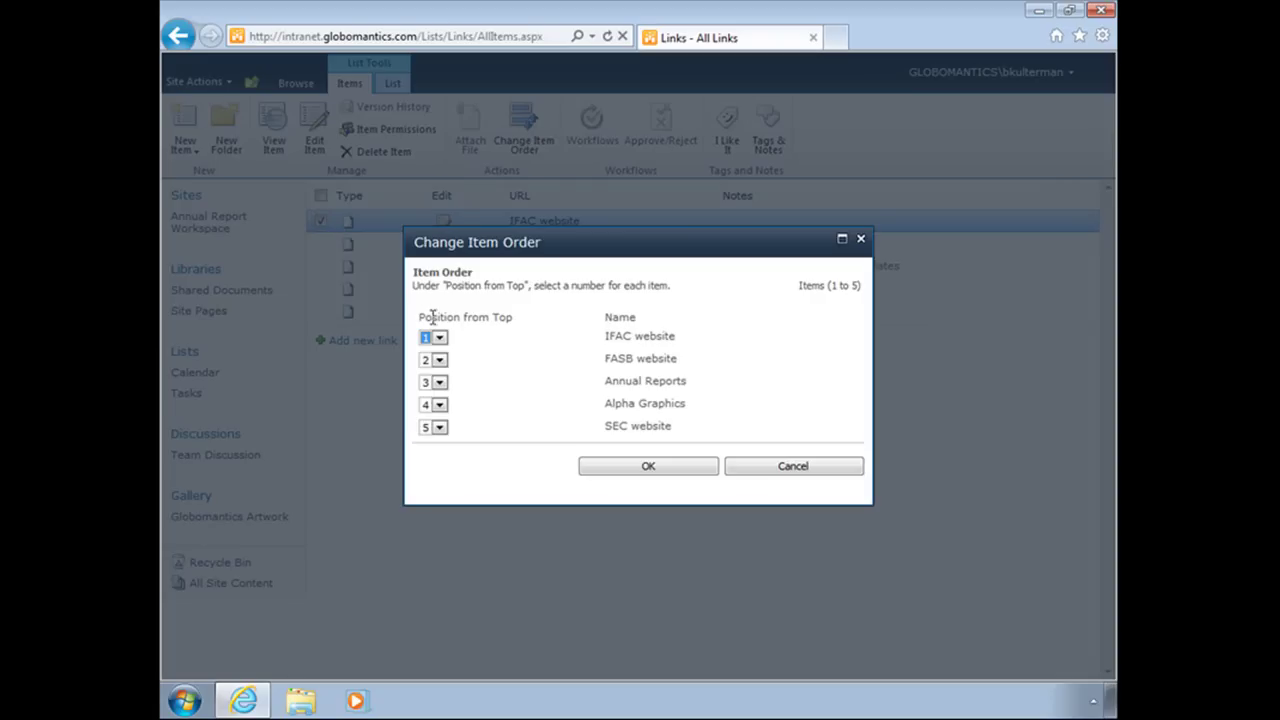
pyautogui.click(439, 427)
pyautogui.click(431, 444)
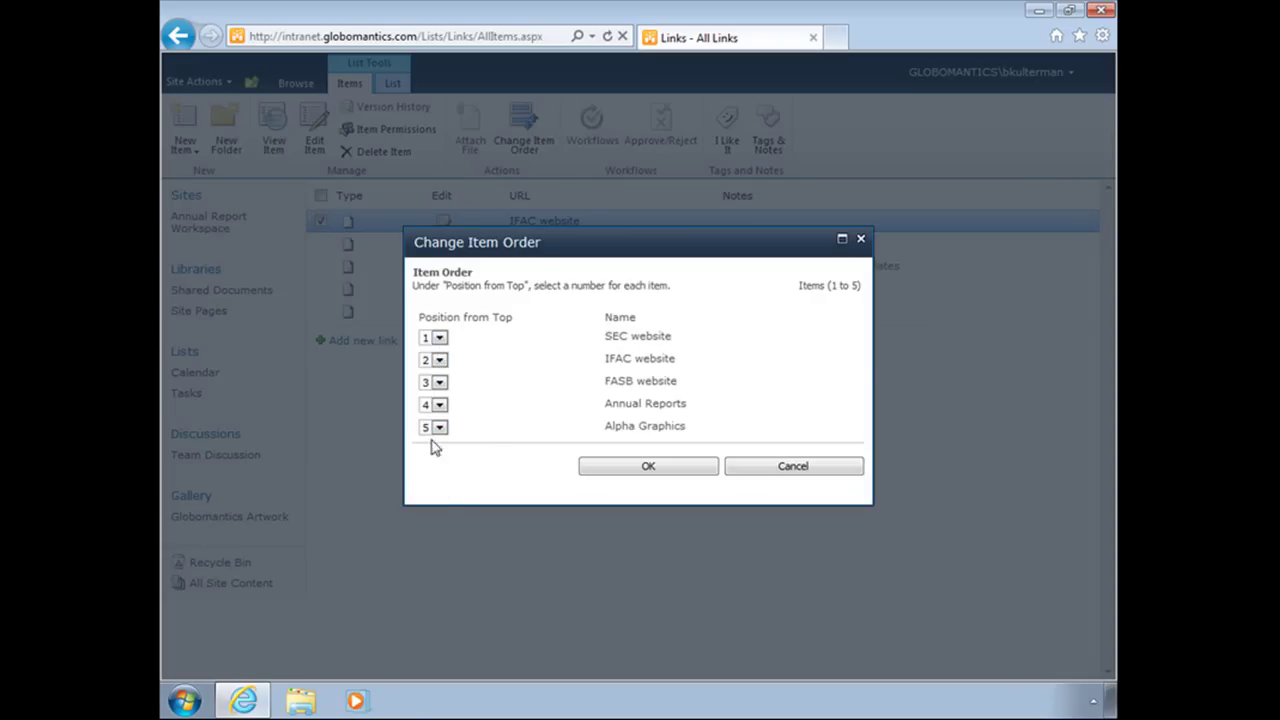
pyautogui.click(650, 467)
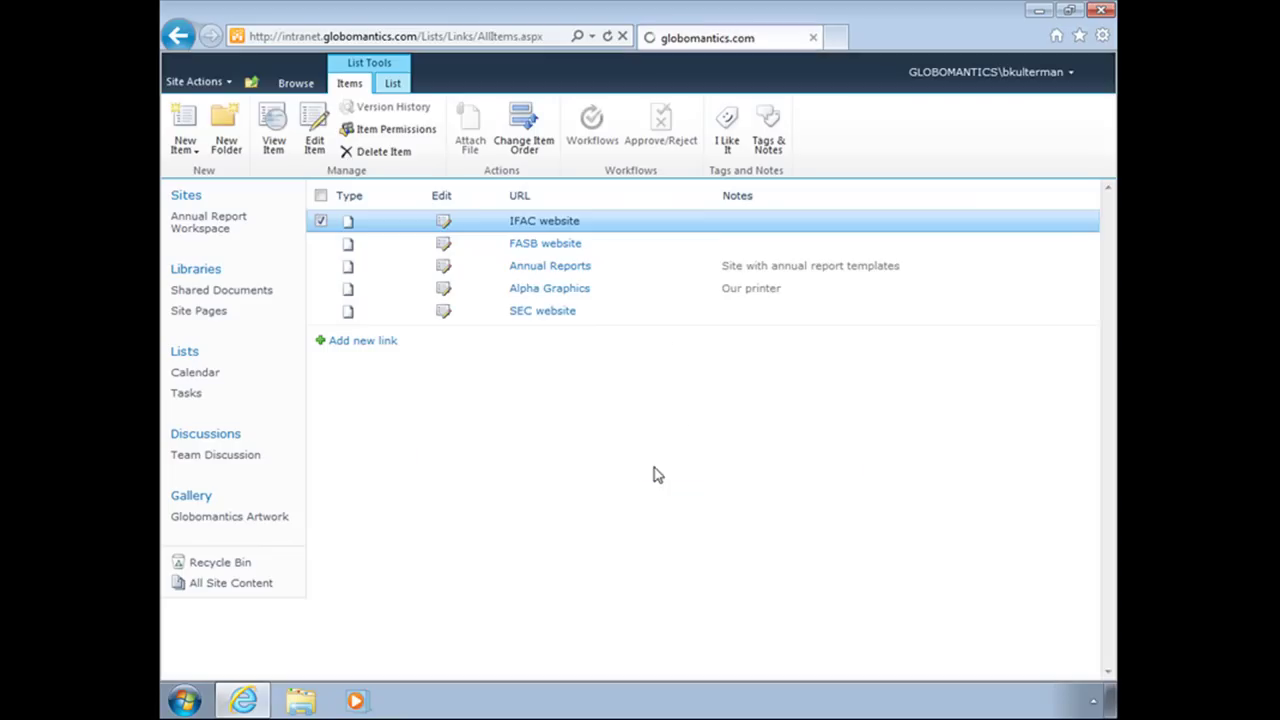
# Go to the Tasks list and review the completed board meeting documentation task.
pyautogui.click(290, 85)
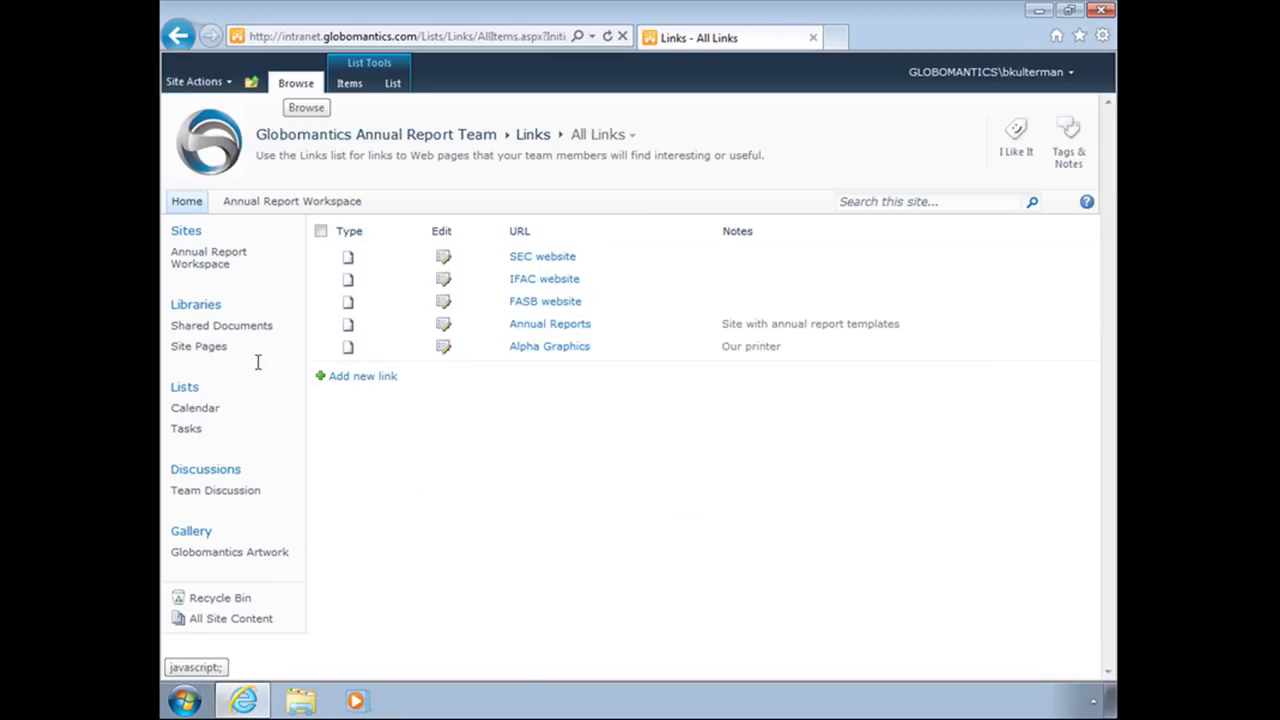
pyautogui.click(187, 390)
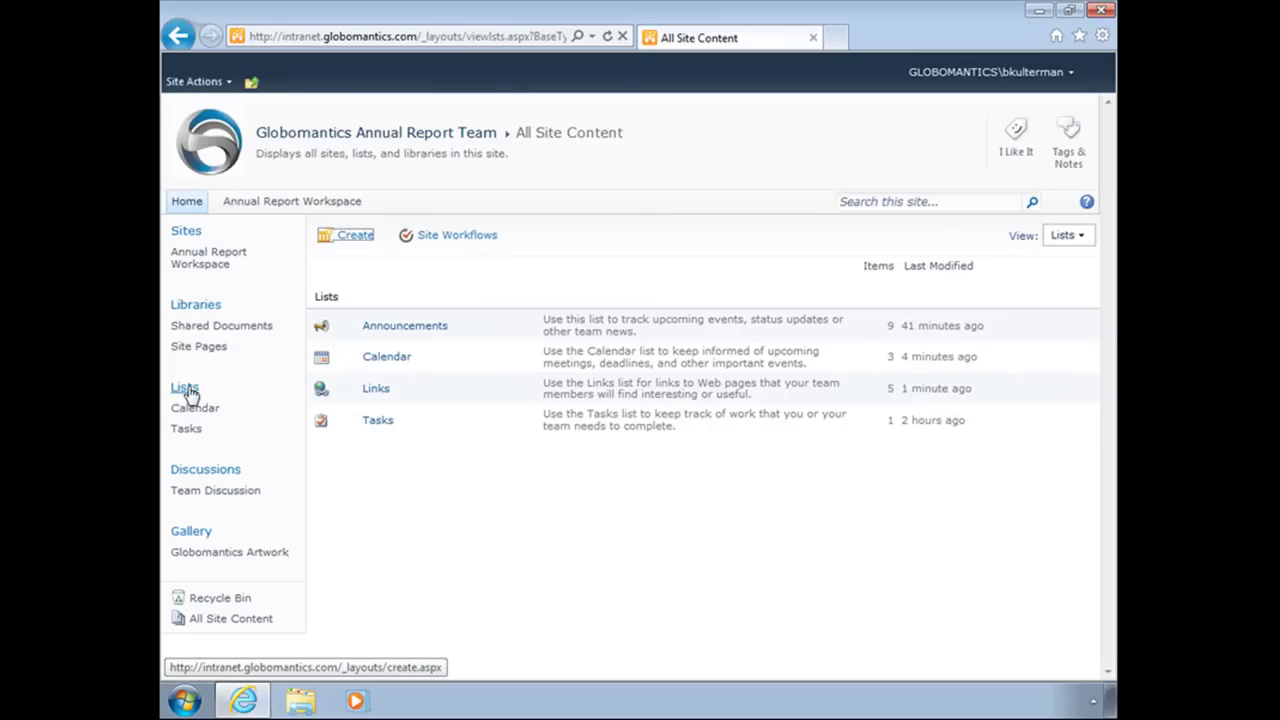
pyautogui.click(386, 428)
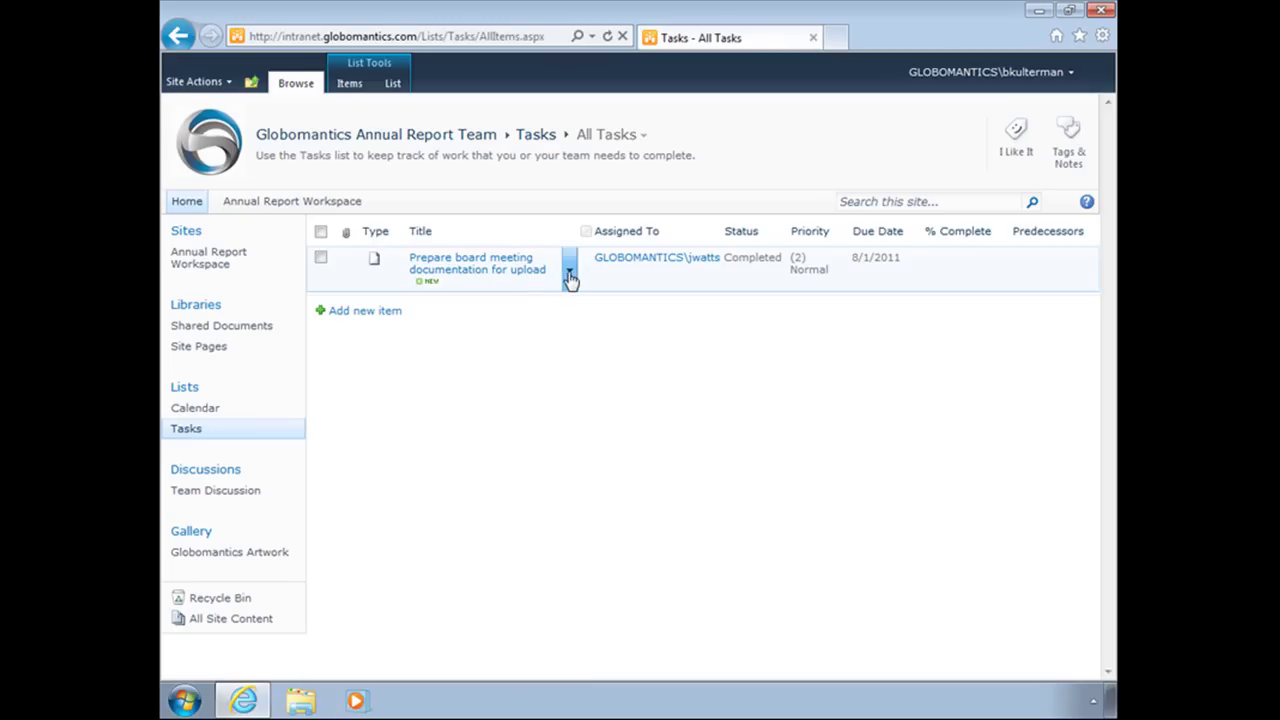
pyautogui.click(505, 270)
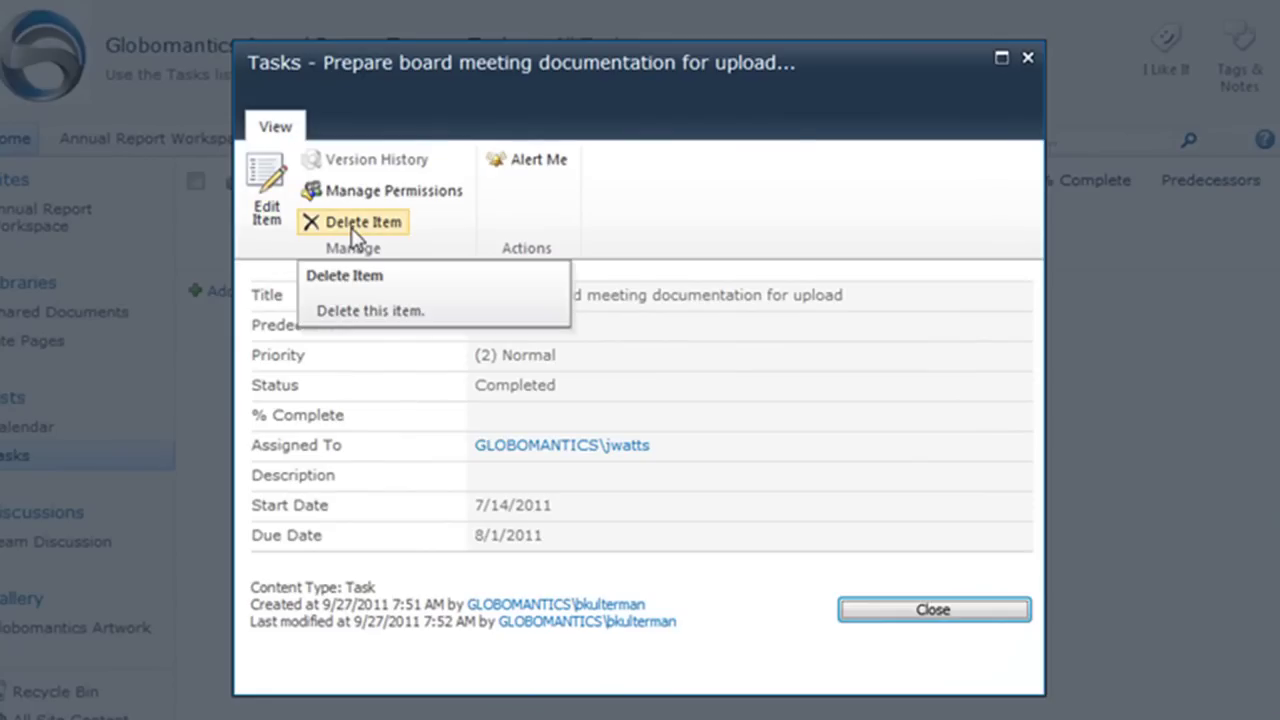
pyautogui.click(928, 612)
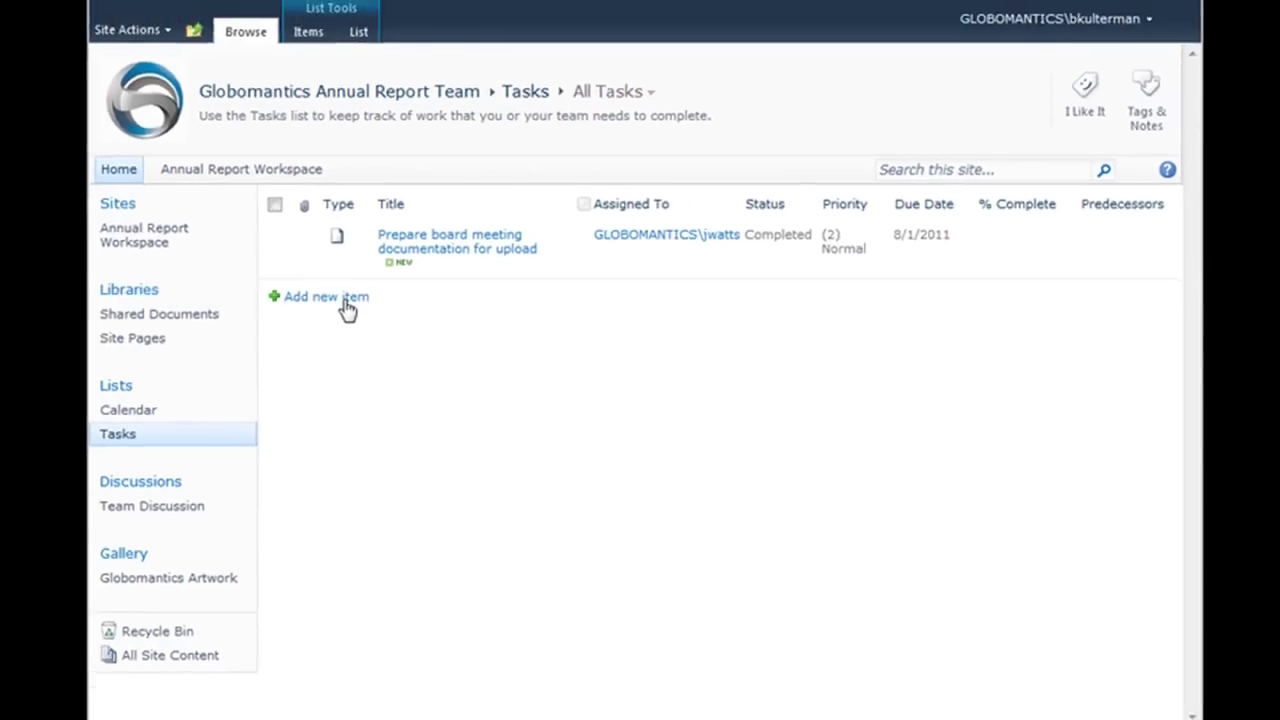
# Start a new task with (1) High priority and assign it to a team member.
pyautogui.click(281, 291)
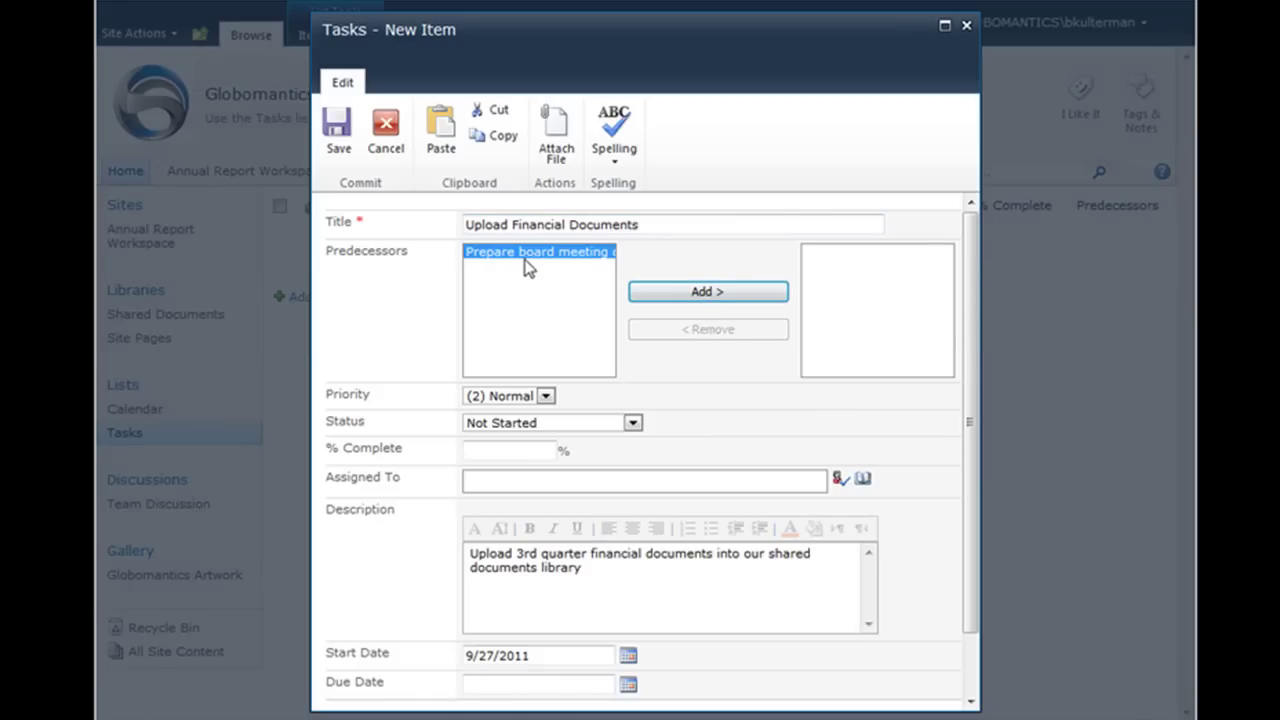
pyautogui.click(547, 397)
pyautogui.press('Up')
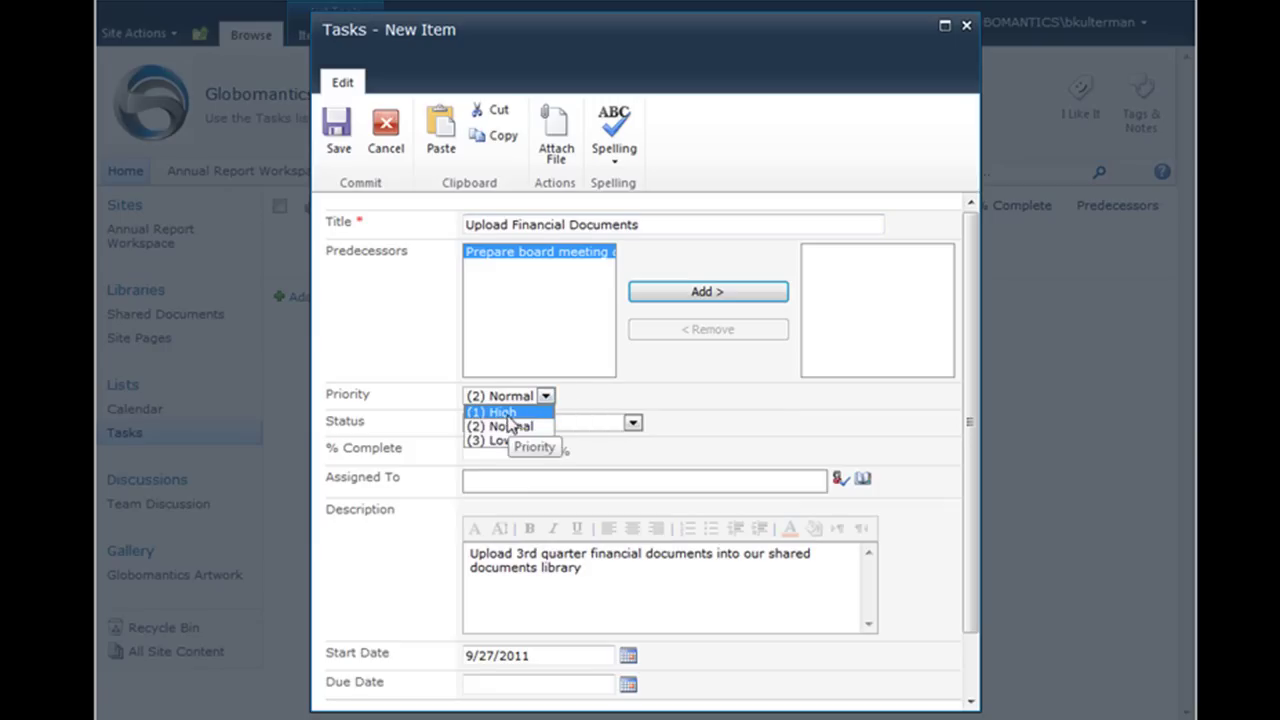
pyautogui.press('Return')
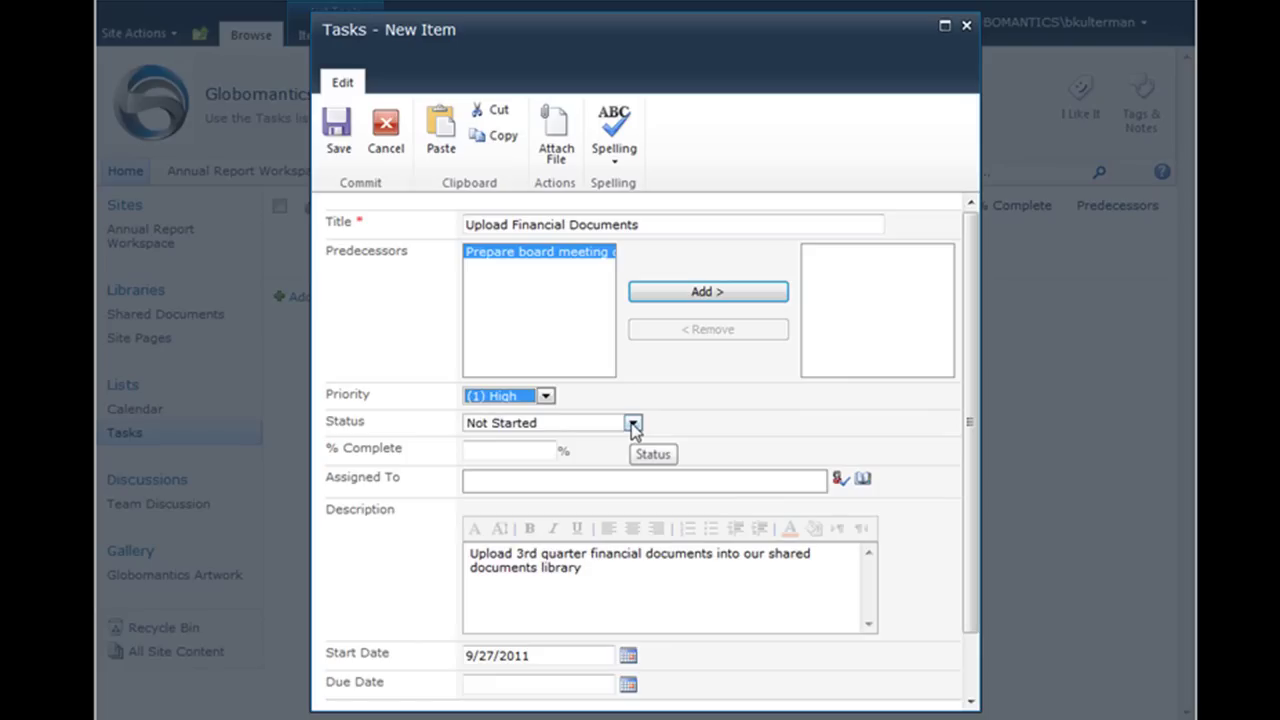
pyautogui.click(538, 482)
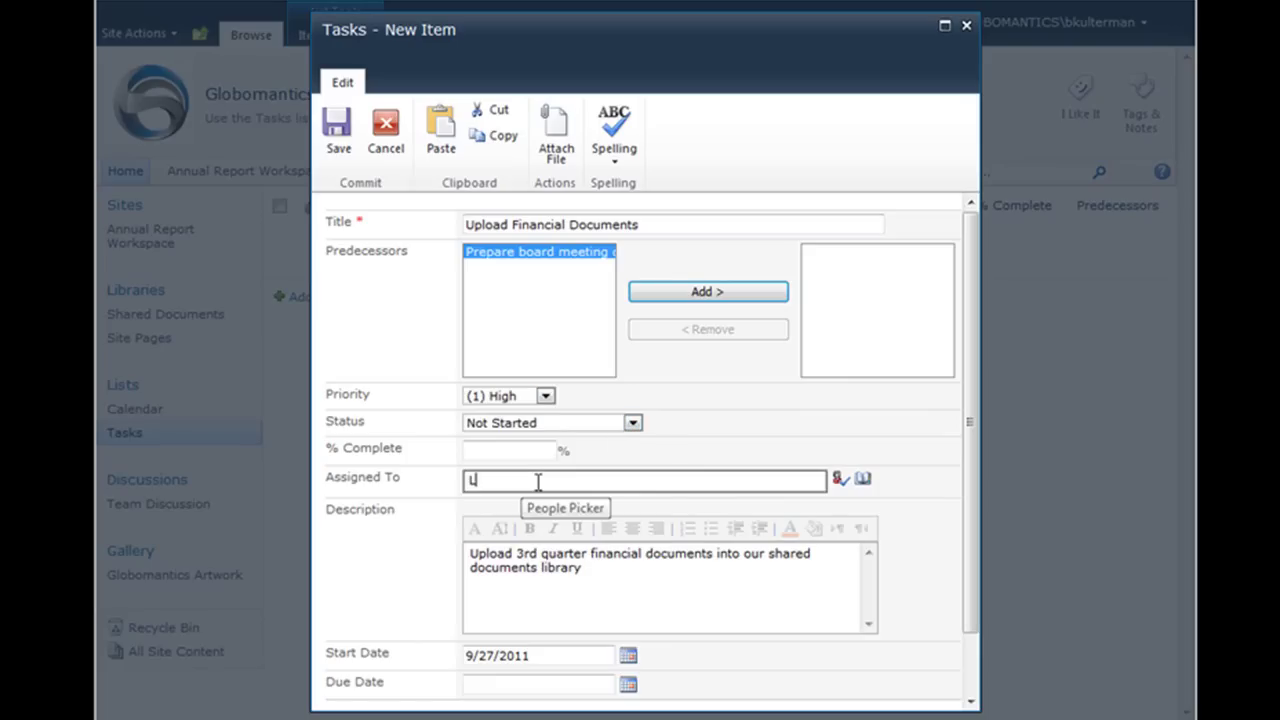
pyautogui.write('Leon Mallory')
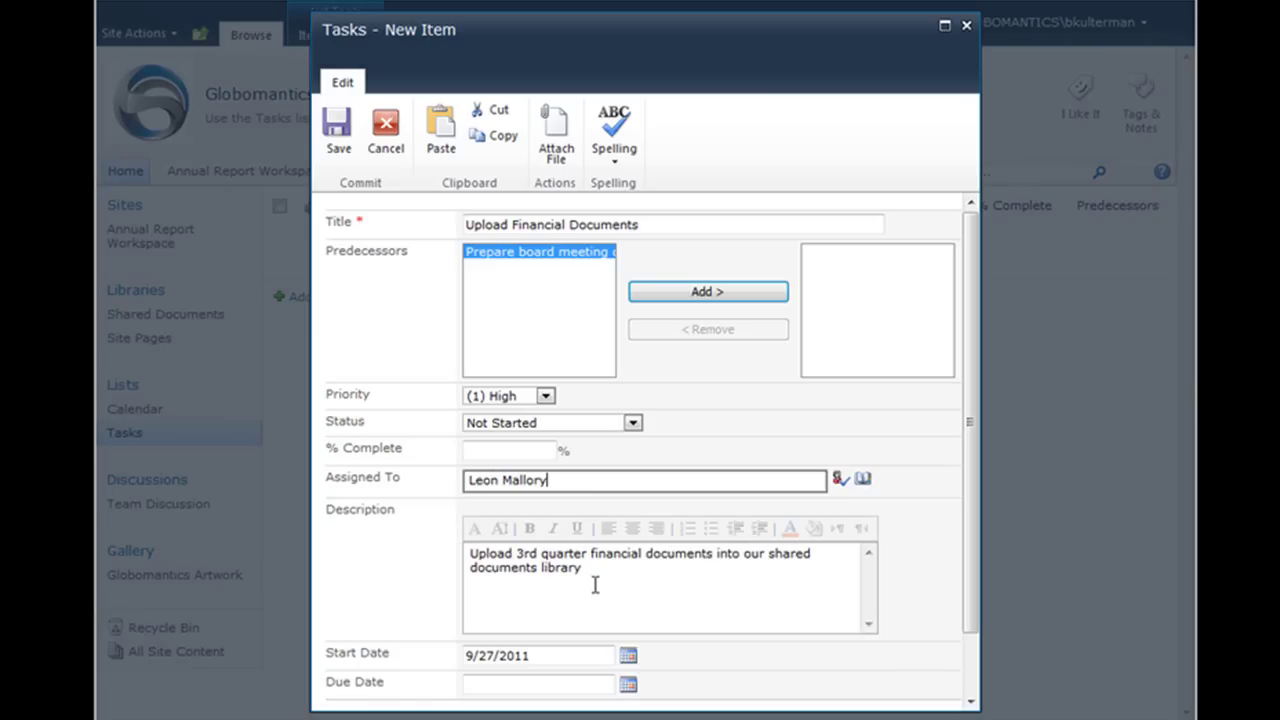
# Set the task's start date to 10/10/2011 and due date to 10/14/2011.
pyautogui.click(628, 656)
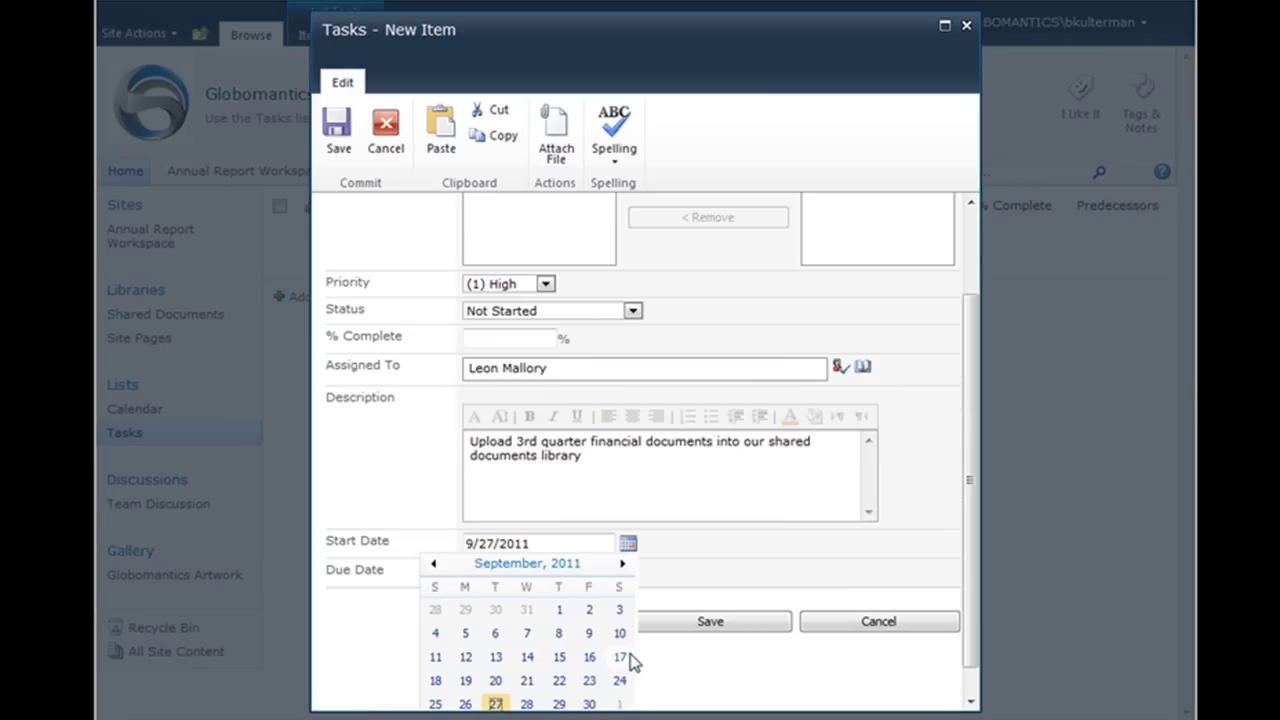
pyautogui.click(622, 565)
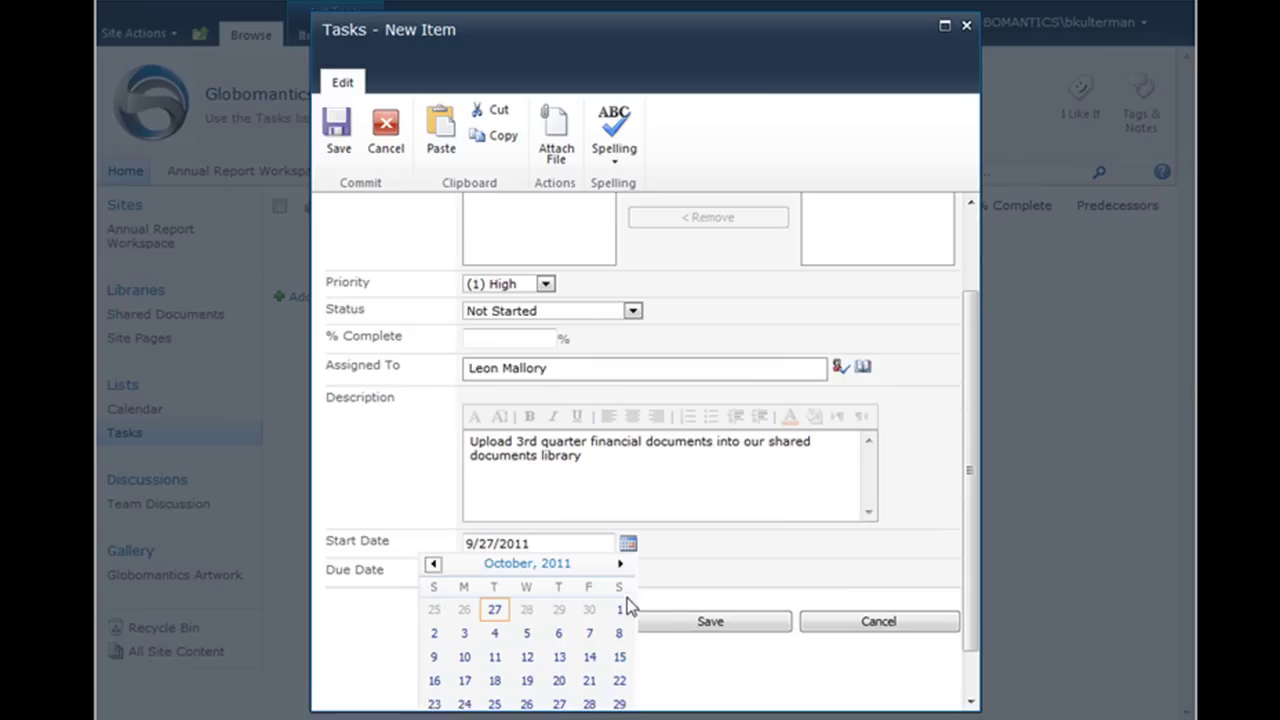
pyautogui.click(465, 658)
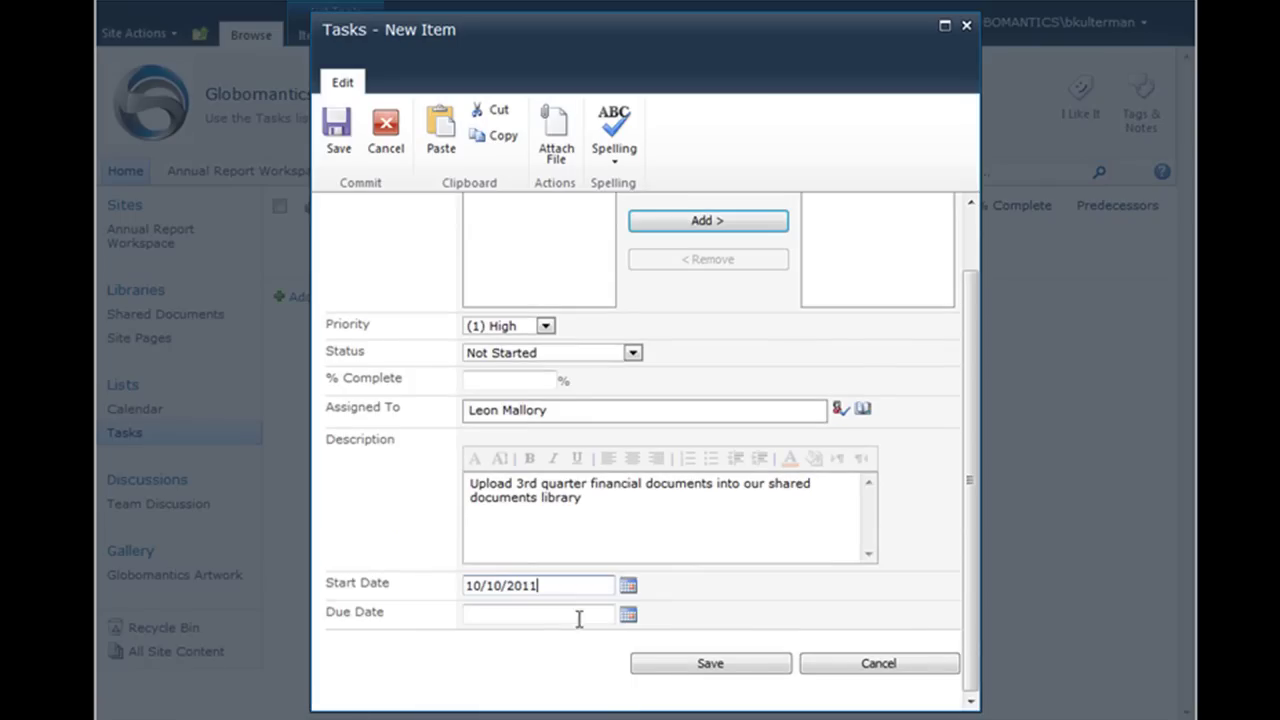
pyautogui.click(627, 616)
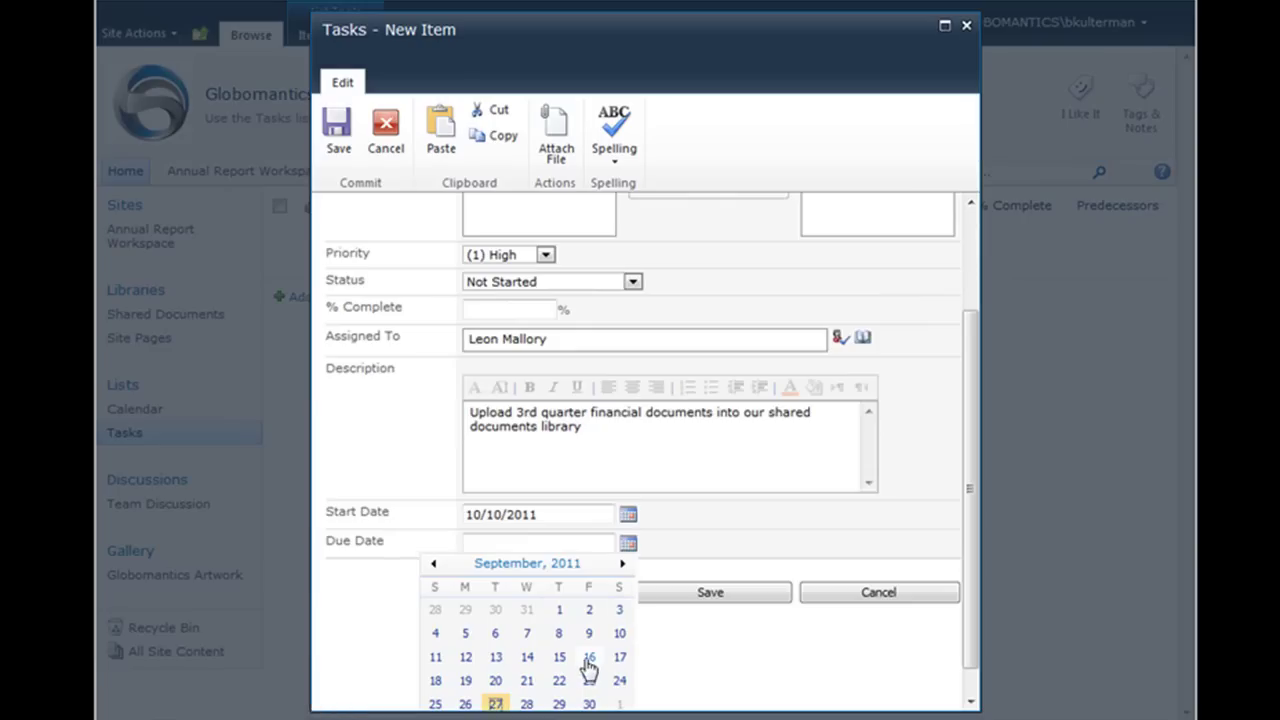
pyautogui.click(622, 564)
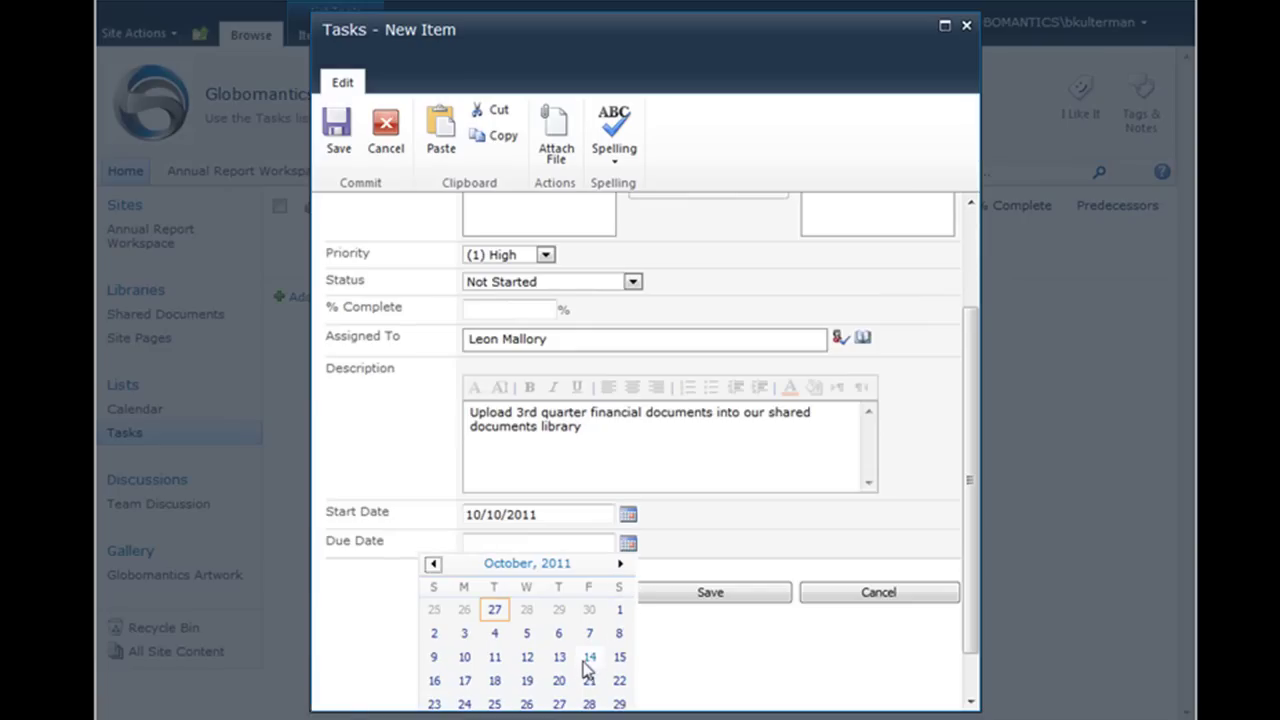
pyautogui.click(589, 657)
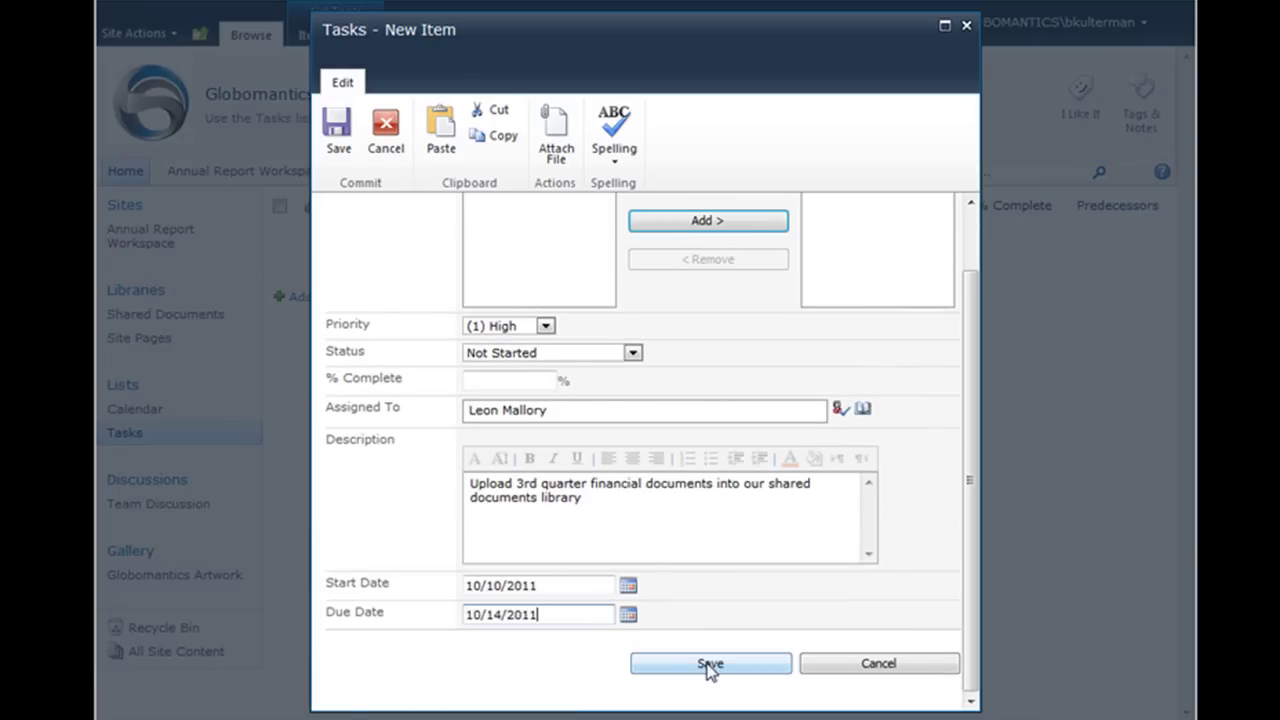
# Save the Upload Financial Documents task, check it in the list, then view all site lists.
pyautogui.click(709, 665)
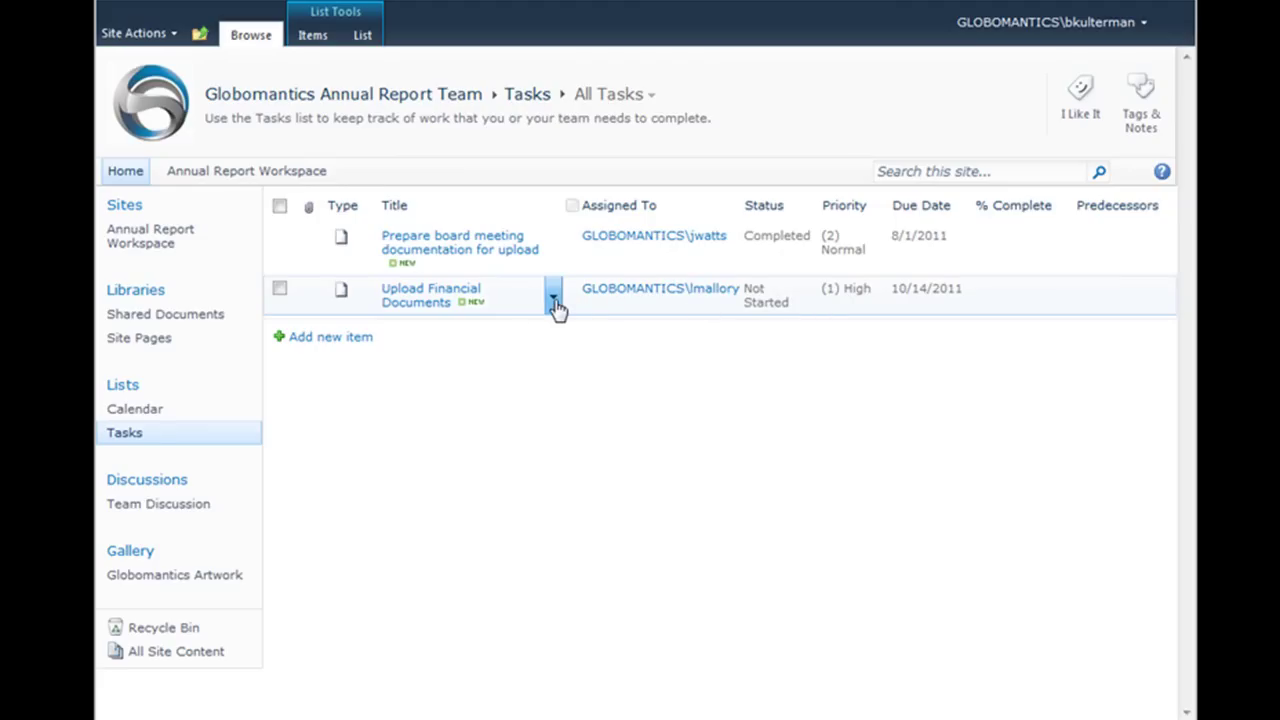
pyautogui.click(555, 304)
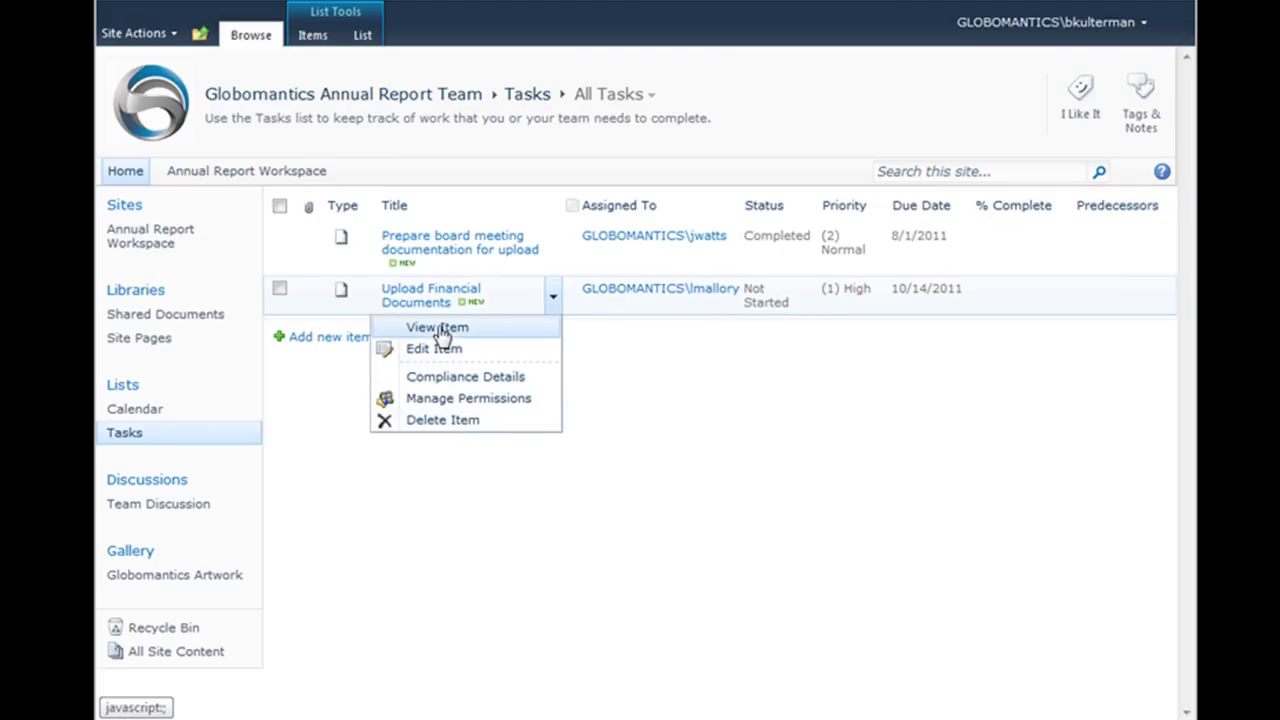
pyautogui.click(311, 38)
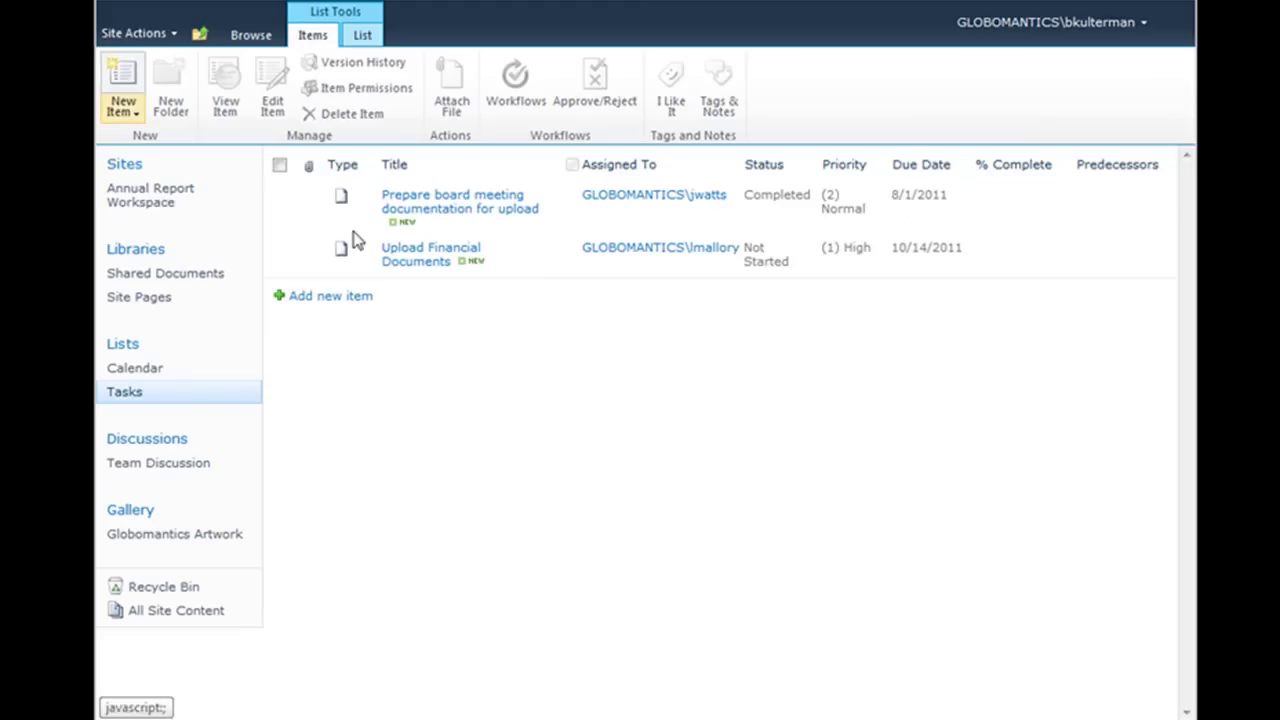
pyautogui.click(279, 248)
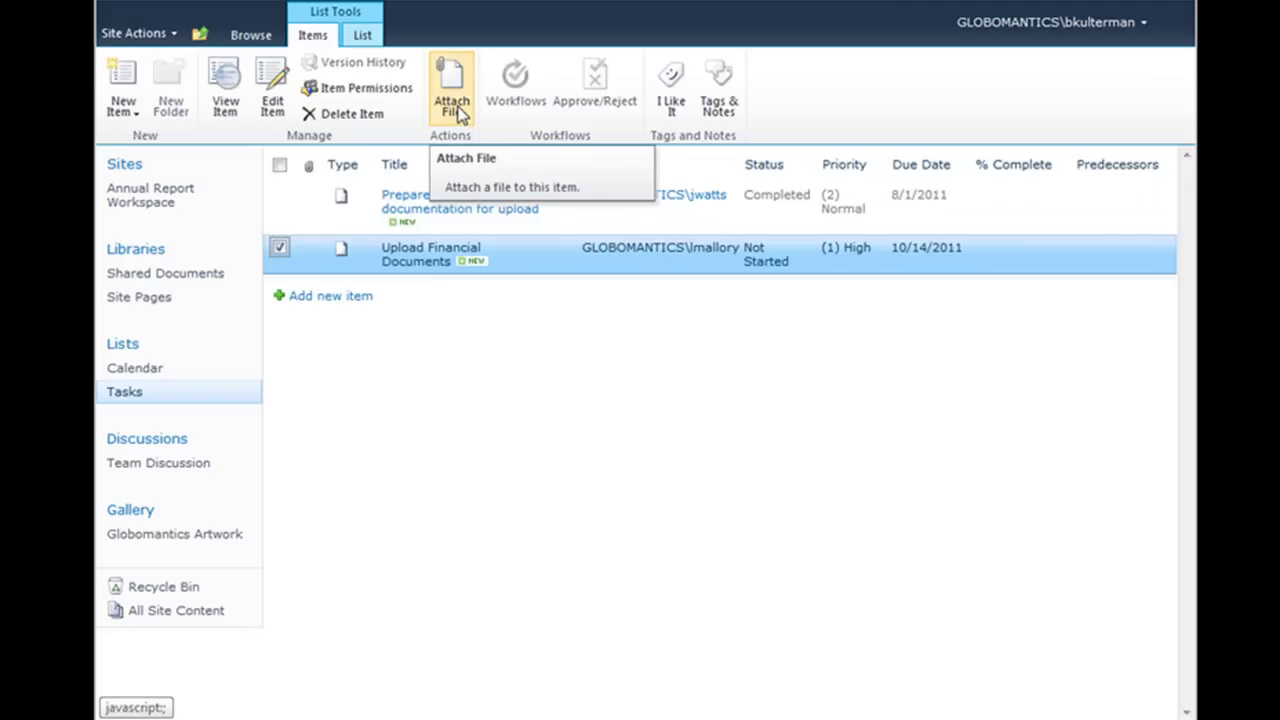
pyautogui.click(124, 348)
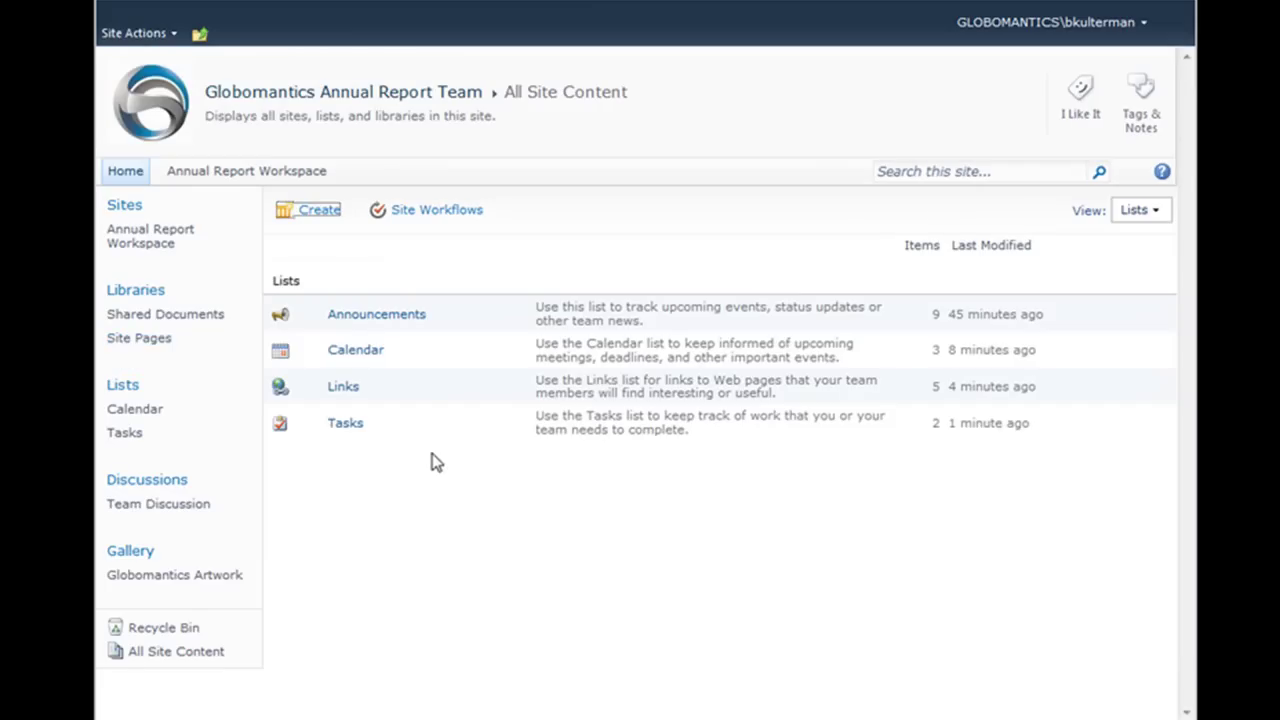